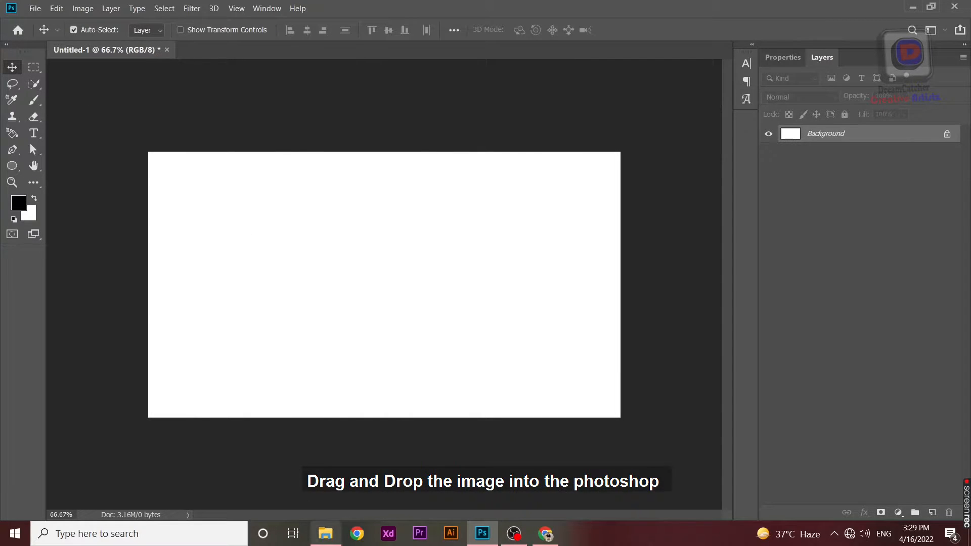
Place the model face image from the Desktop folder into the document, scaled down slightly to leave a margin around it
{"action": "left_click", "coordinate": [325, 533]}
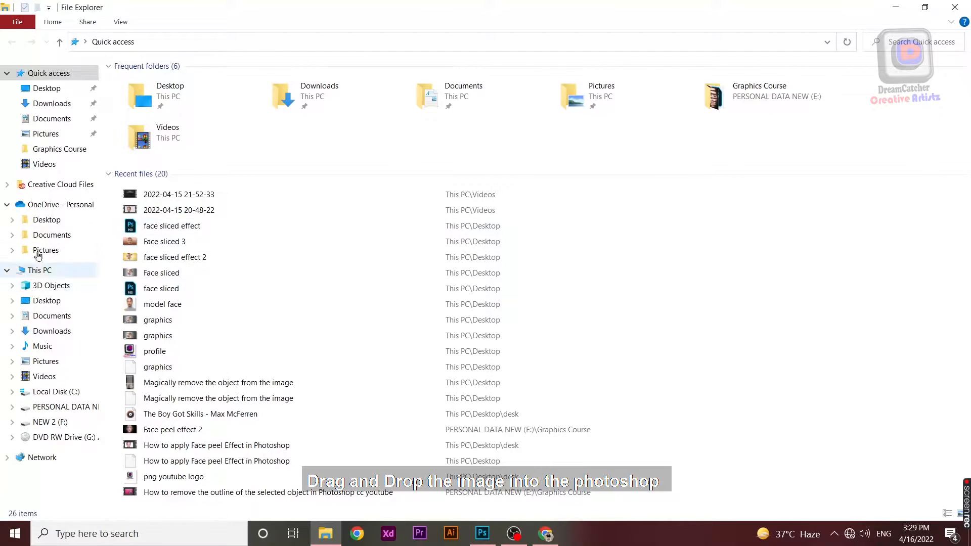
{"action": "left_click", "coordinate": [47, 300]}
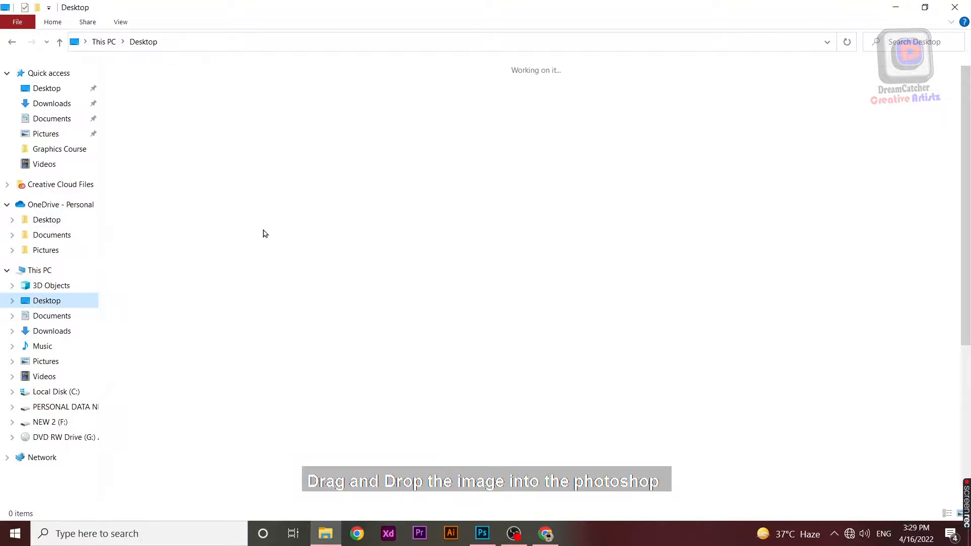
{"action": "left_click_drag", "start_coordinate": [733, 281], "coordinate": [387, 300]}
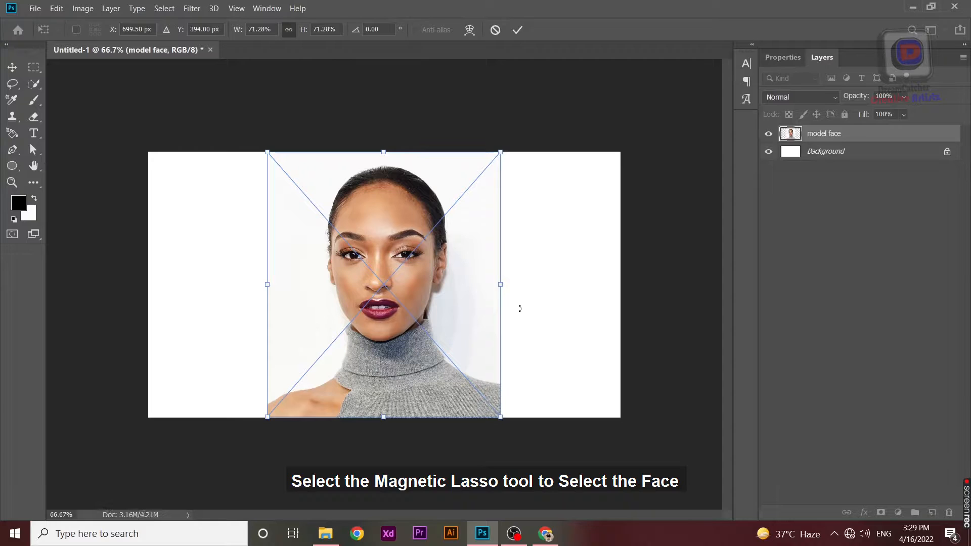
{"action": "left_click_drag", "start_coordinate": [497, 422], "coordinate": [472, 385]}
{"action": "left_click_drag", "start_coordinate": [423, 312], "coordinate": [430, 327]}
{"action": "key", "text": "Return"}
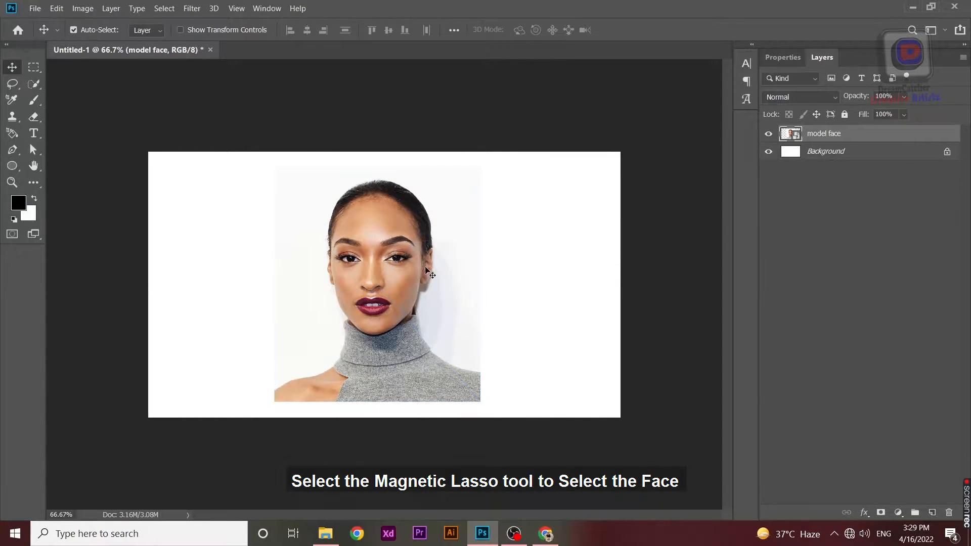
Select the model's whole head, including hair and ears, down to the chin with the Magnetic Lasso tool
{"action": "scroll", "coordinate": [404, 275], "scroll_direction": "up", "scroll_amount": 5}
{"action": "left_click", "coordinate": [33, 183]}
{"action": "left_click", "coordinate": [106, 189]}
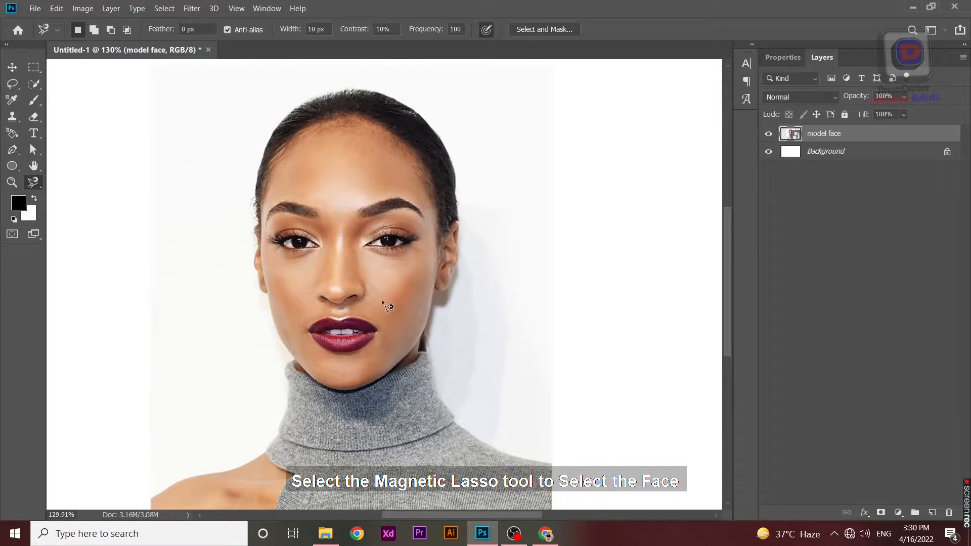
{"action": "left_click", "coordinate": [457, 223]}
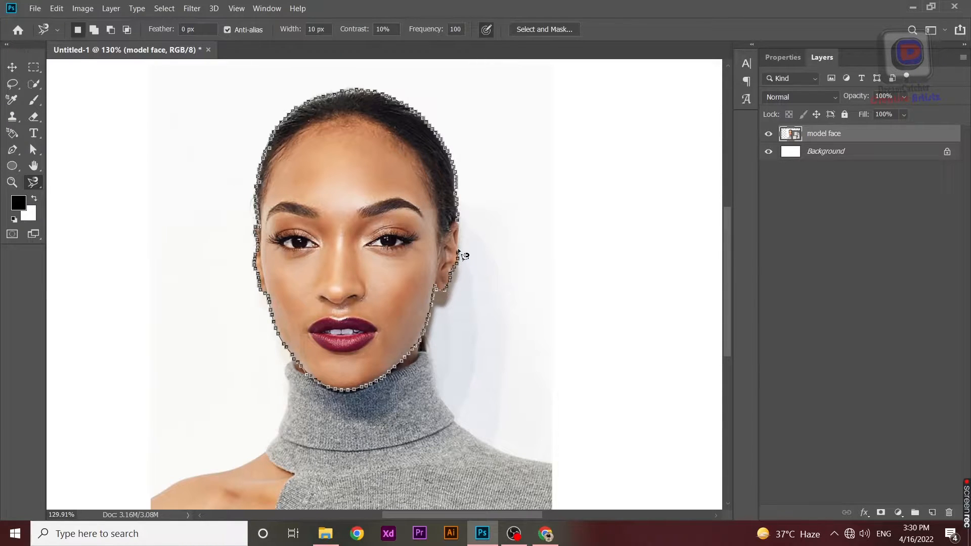
{"action": "left_click", "coordinate": [458, 223]}
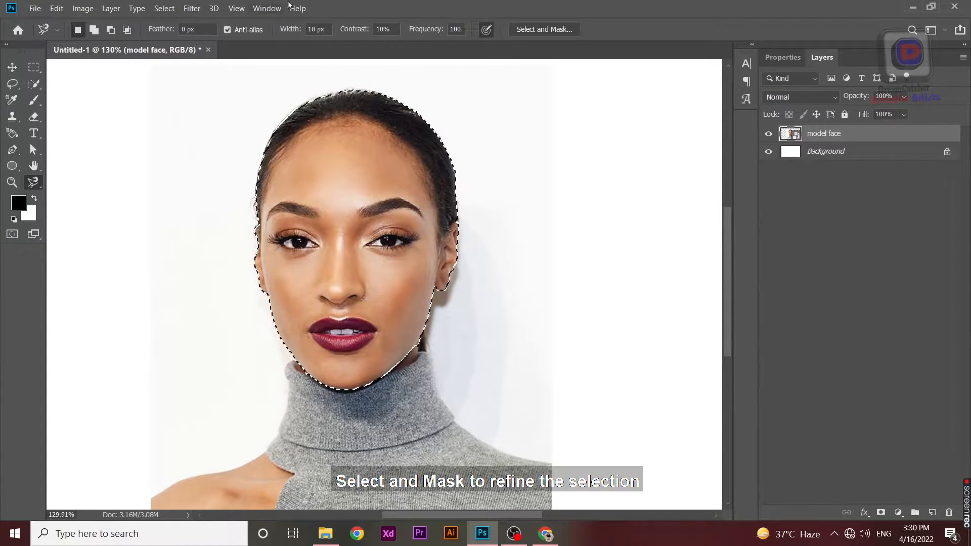
Refine the head selection in Select and Mask with Radius 3 px, Smooth 53, Contrast 50% and Shift Edge -60%
{"action": "left_click", "coordinate": [547, 29]}
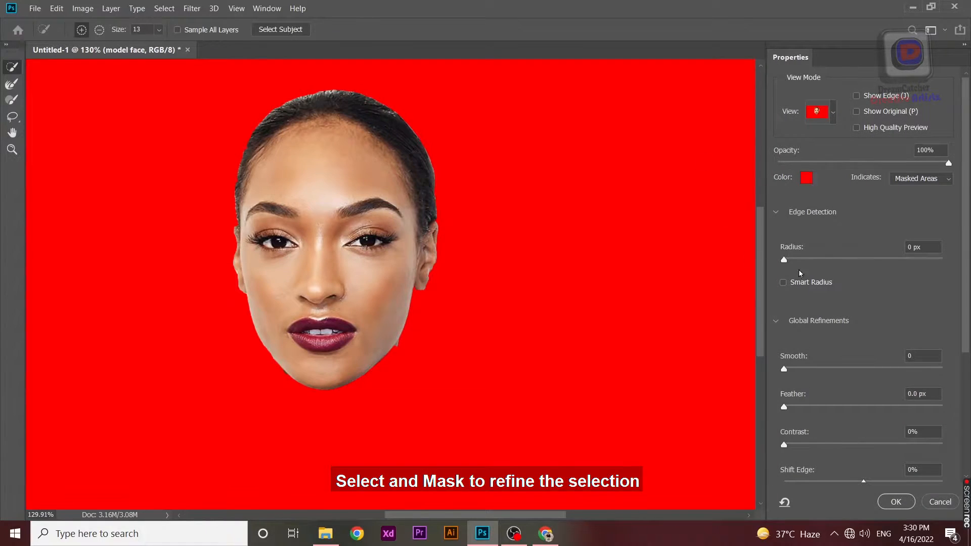
{"action": "left_click_drag", "start_coordinate": [784, 259], "coordinate": [812, 261]}
{"action": "left_click_drag", "start_coordinate": [784, 368], "coordinate": [837, 369]}
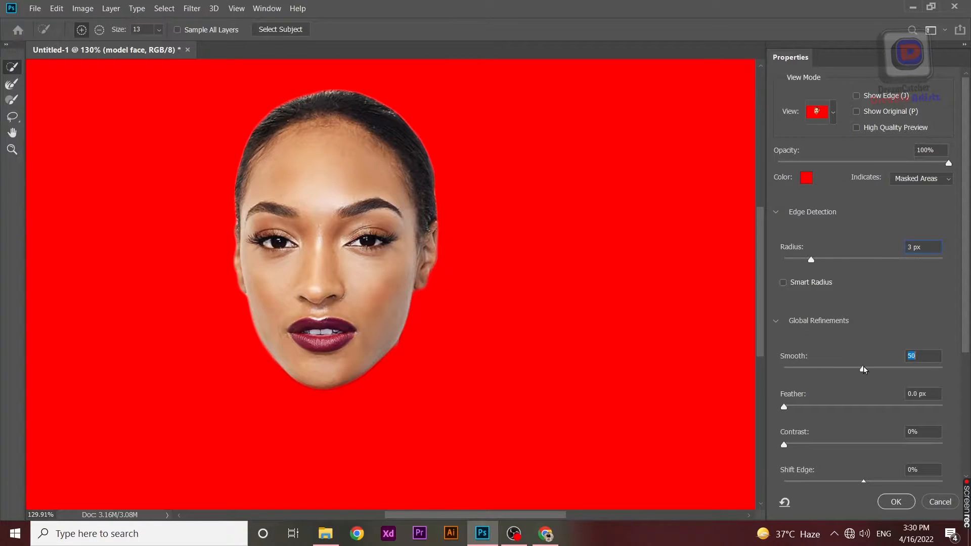
{"action": "left_click_drag", "start_coordinate": [784, 444], "coordinate": [845, 446]}
{"action": "left_click_drag", "start_coordinate": [863, 483], "coordinate": [819, 486]}
{"action": "scroll", "coordinate": [873, 457], "scroll_direction": "down", "scroll_amount": 1}
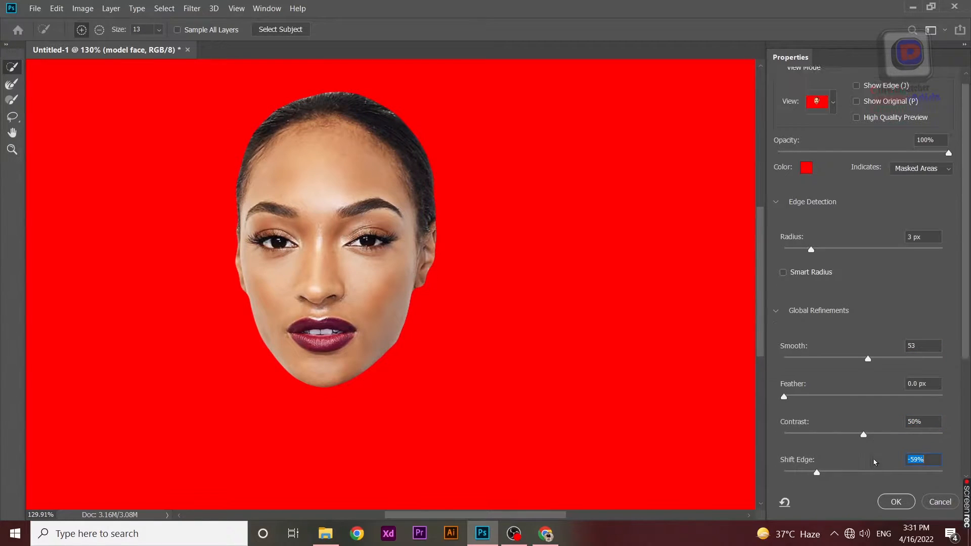
{"action": "scroll", "coordinate": [961, 439], "scroll_direction": "down", "scroll_amount": 2}
{"action": "scroll", "coordinate": [961, 439], "scroll_direction": "down", "scroll_amount": 3}
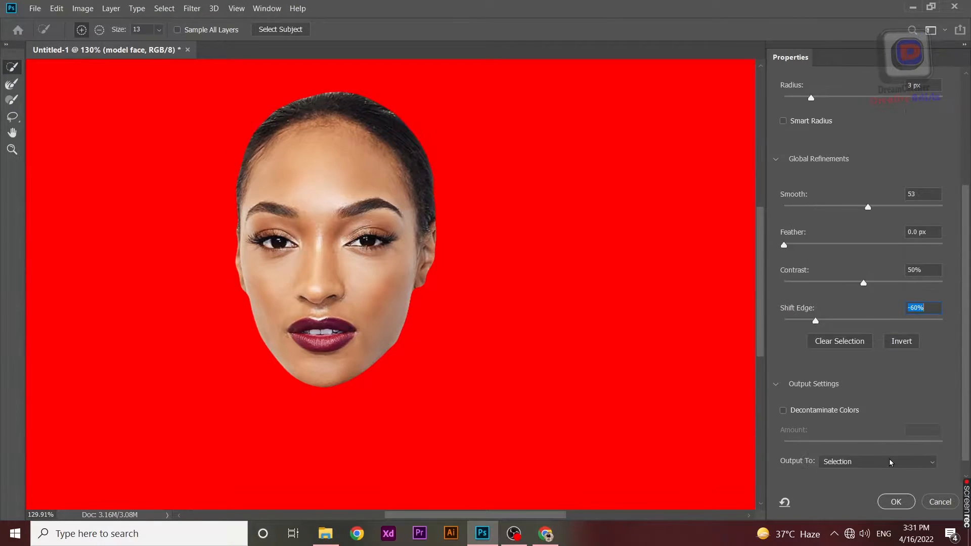
Enable Decontaminate Colors and output the refined selection to a new layer with layer mask
{"action": "left_click", "coordinate": [784, 411]}
{"action": "left_click", "coordinate": [785, 411]}
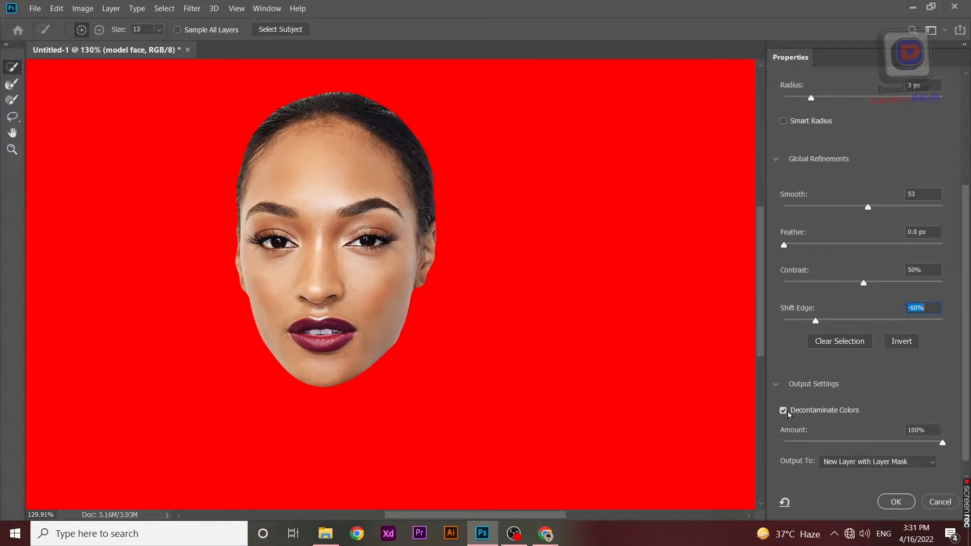
{"action": "left_click", "coordinate": [931, 462]}
{"action": "left_click", "coordinate": [860, 486]}
{"action": "left_click", "coordinate": [896, 501]}
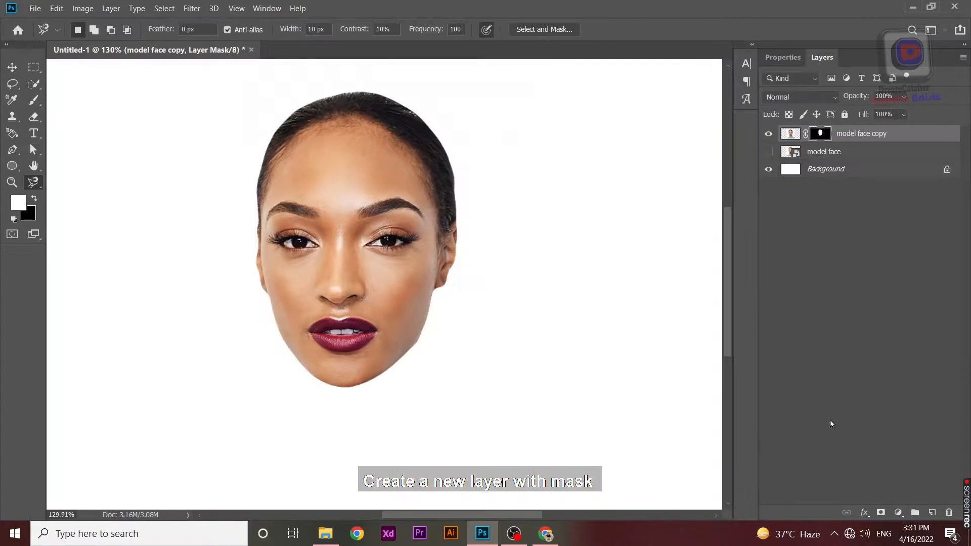
Delete the original model face layer and the Background layer, keeping only the masked head
{"action": "left_click", "coordinate": [826, 153]}
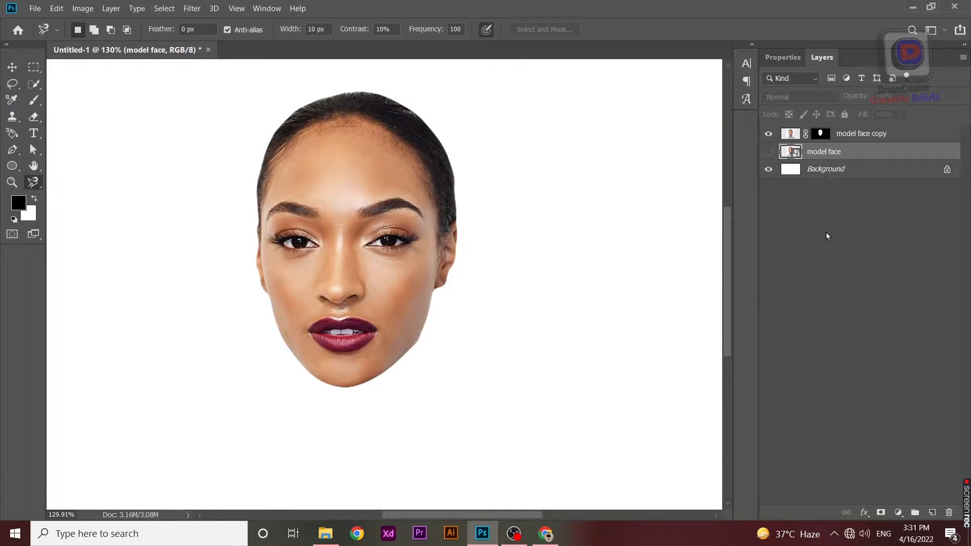
{"action": "key", "text": "Delete"}
{"action": "double_click", "coordinate": [839, 152]}
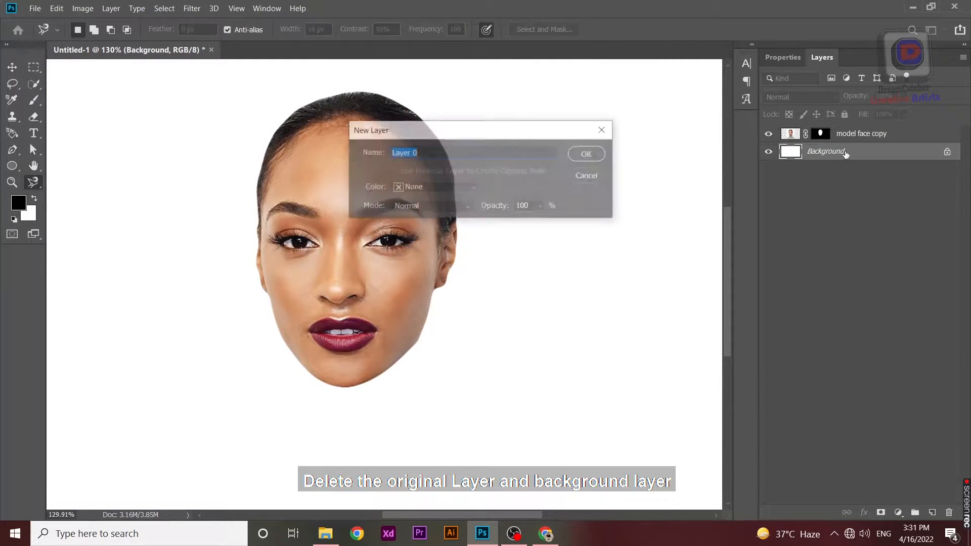
{"action": "left_click", "coordinate": [594, 175]}
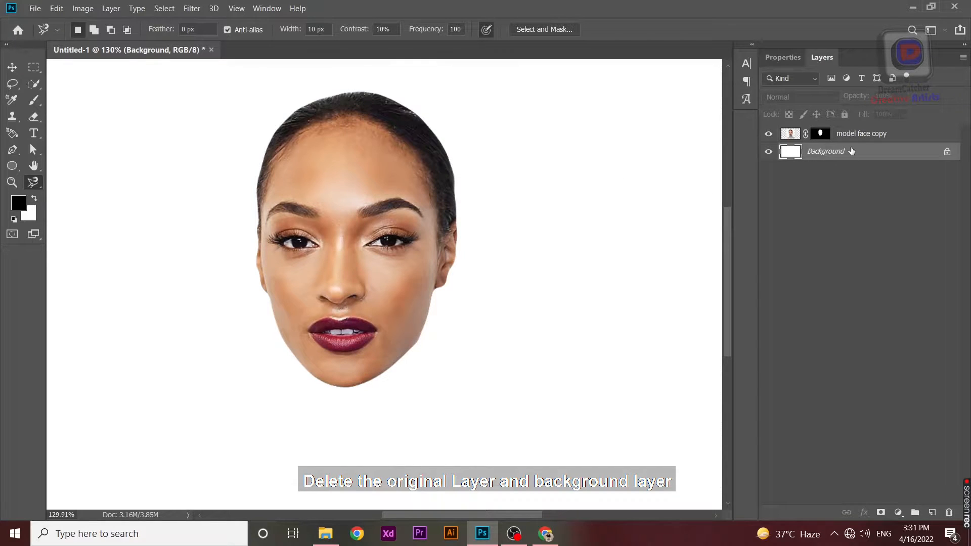
{"action": "key", "text": "Delete"}
Draw a flat black ellipse across the upper forehead and widen it to 269 px by 25 px to span the head
{"action": "key", "text": "u"}
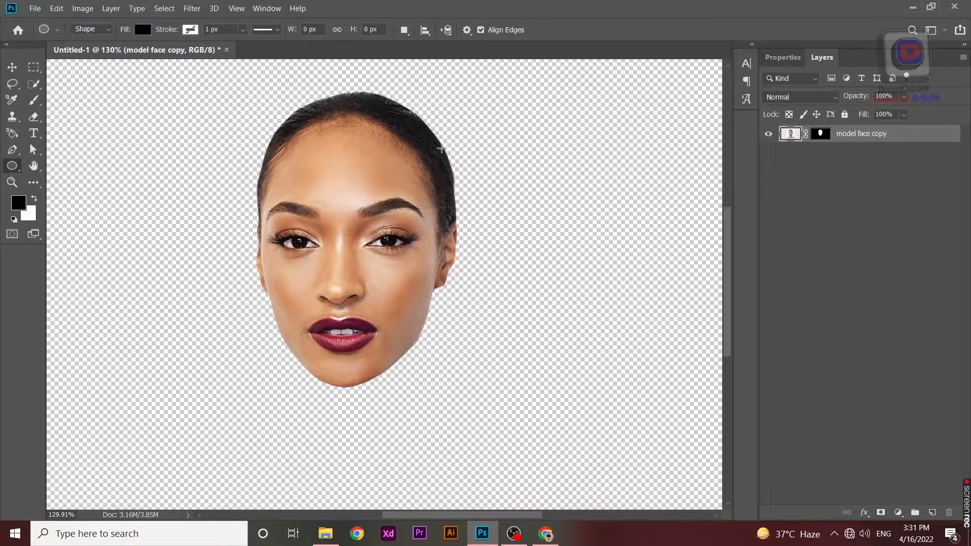
{"action": "left_click_drag", "start_coordinate": [436, 138], "coordinate": [268, 154]}
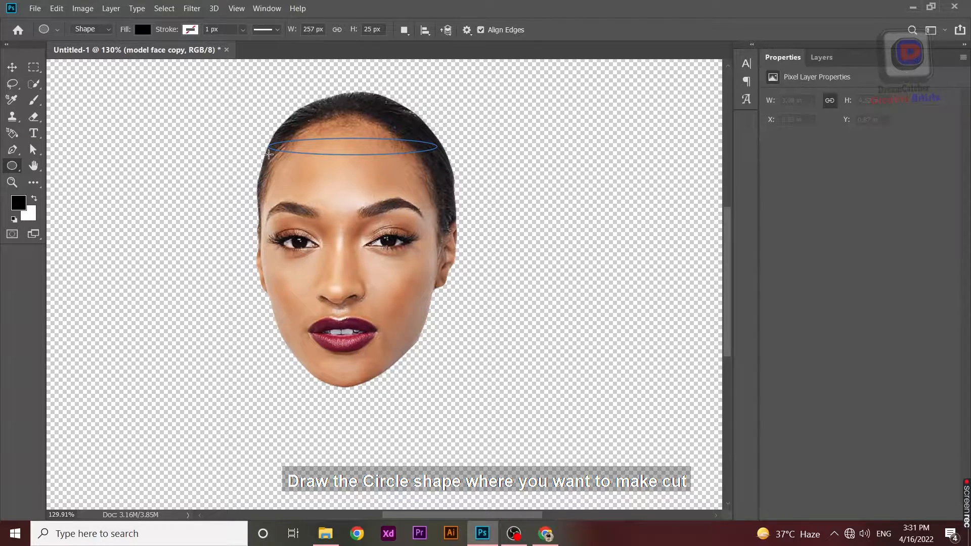
{"action": "key", "text": "ctrl+t"}
{"action": "left_click_drag", "start_coordinate": [437, 146], "coordinate": [444, 147]}
{"action": "key", "text": "Return"}
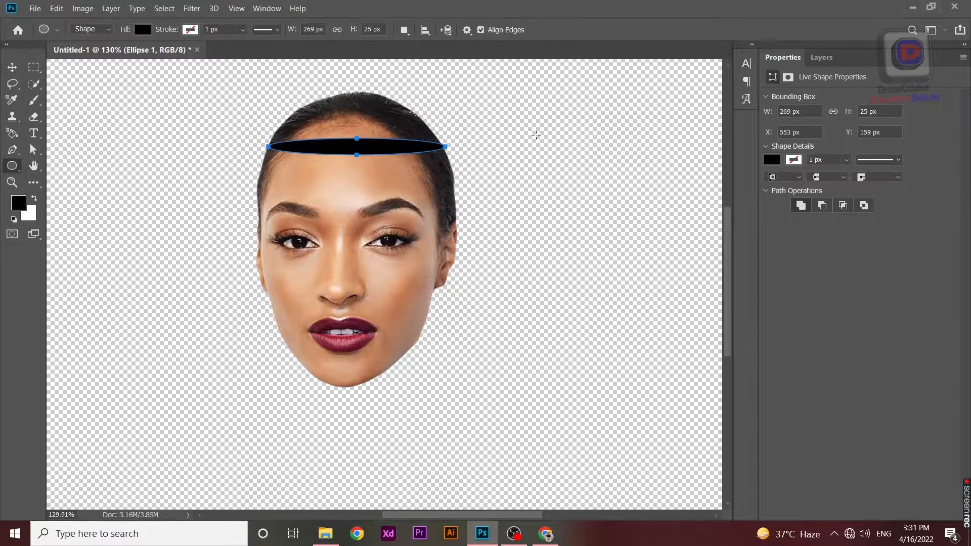
Duplicate the forehead ellipse, move the copy down to just above the eyebrows and widen it to both edges of the head
{"action": "left_click", "coordinate": [822, 57]}
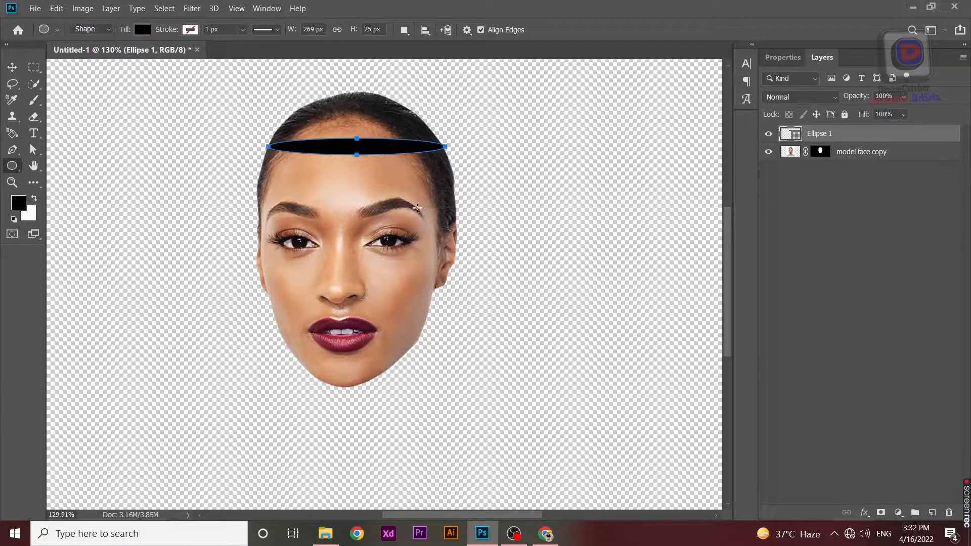
{"action": "key", "text": "ctrl+j"}
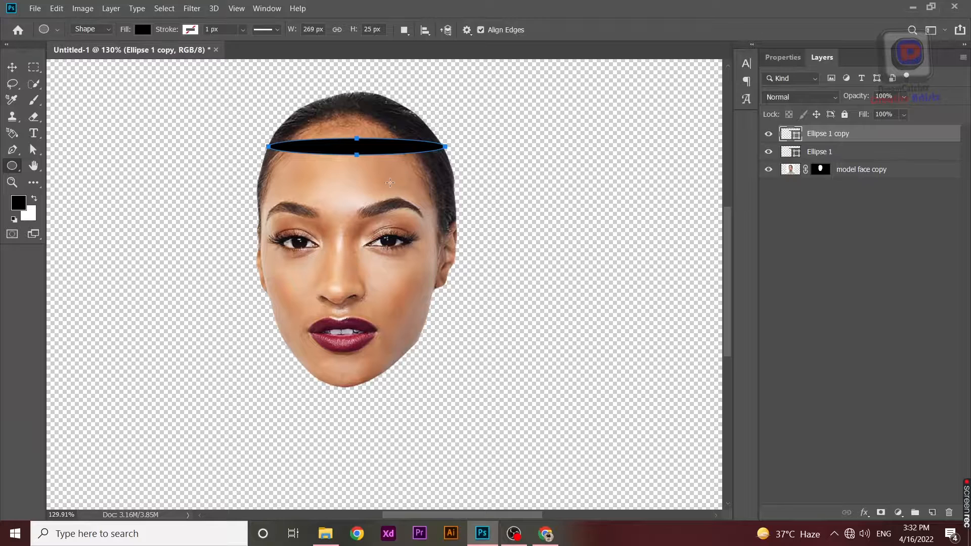
{"action": "left_click", "coordinate": [12, 66]}
{"action": "left_click_drag", "start_coordinate": [348, 149], "coordinate": [343, 187]}
{"action": "key", "text": "ctrl+t"}
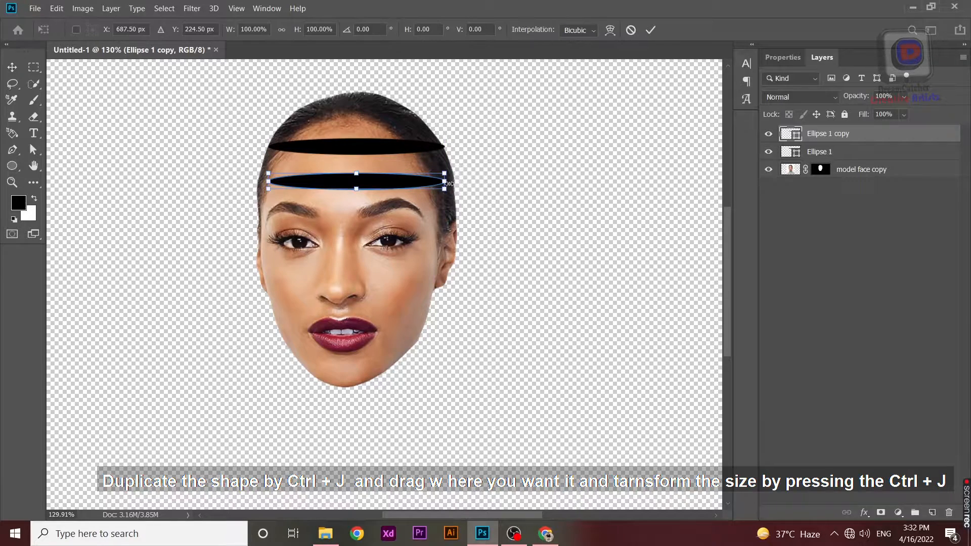
{"action": "left_click_drag", "start_coordinate": [445, 184], "coordinate": [454, 183]}
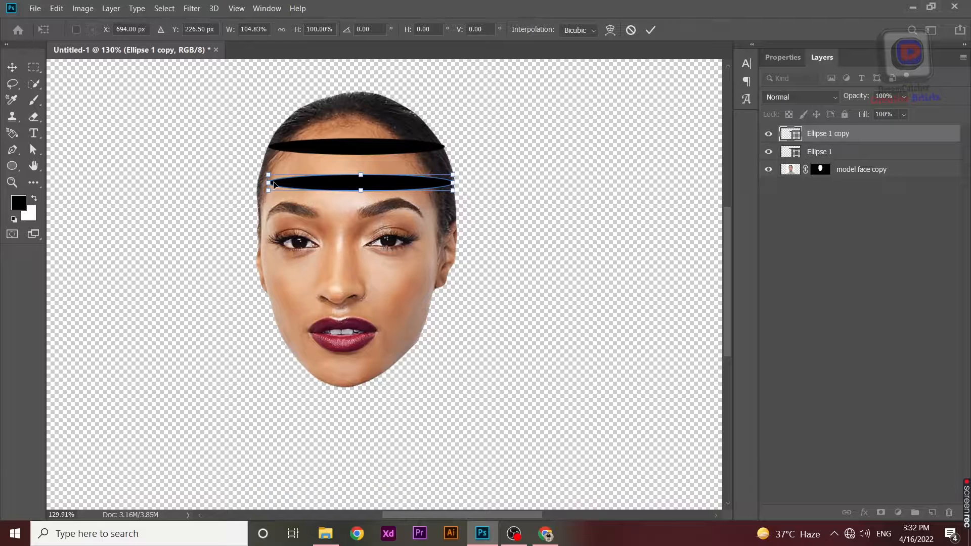
{"action": "left_click_drag", "start_coordinate": [272, 186], "coordinate": [257, 183]}
{"action": "key", "text": "Return"}
{"action": "scroll", "coordinate": [406, 184], "scroll_direction": "up", "scroll_amount": 4}
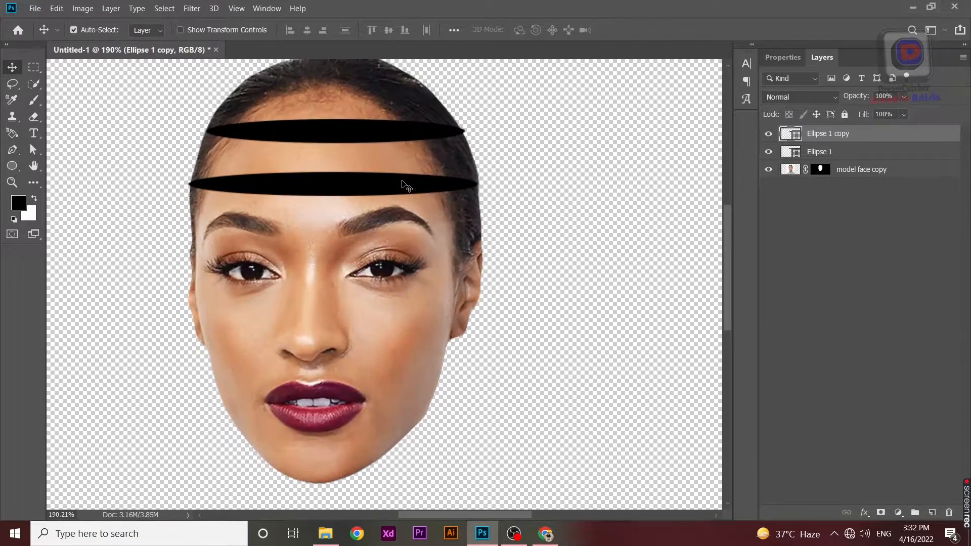
Duplicate the ellipse above the eyebrows, place the copy across the nose below the eyes and narrow it to fit the face
{"action": "scroll", "coordinate": [403, 184], "scroll_direction": "down", "scroll_amount": 3}
{"action": "key", "text": "ctrl+j"}
{"action": "left_click_drag", "start_coordinate": [378, 200], "coordinate": [438, 292]}
{"action": "scroll", "coordinate": [369, 300], "scroll_direction": "up", "scroll_amount": 6}
{"action": "key", "text": "ctrl+t"}
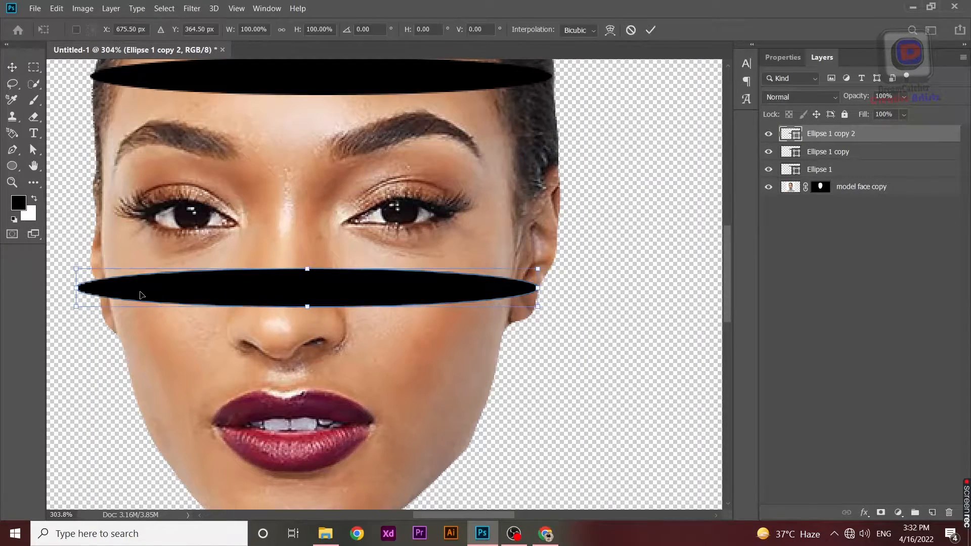
{"action": "left_click_drag", "start_coordinate": [74, 290], "coordinate": [94, 289]}
{"action": "key", "text": "Return"}
{"action": "scroll", "coordinate": [299, 340], "scroll_direction": "down", "scroll_amount": 4}
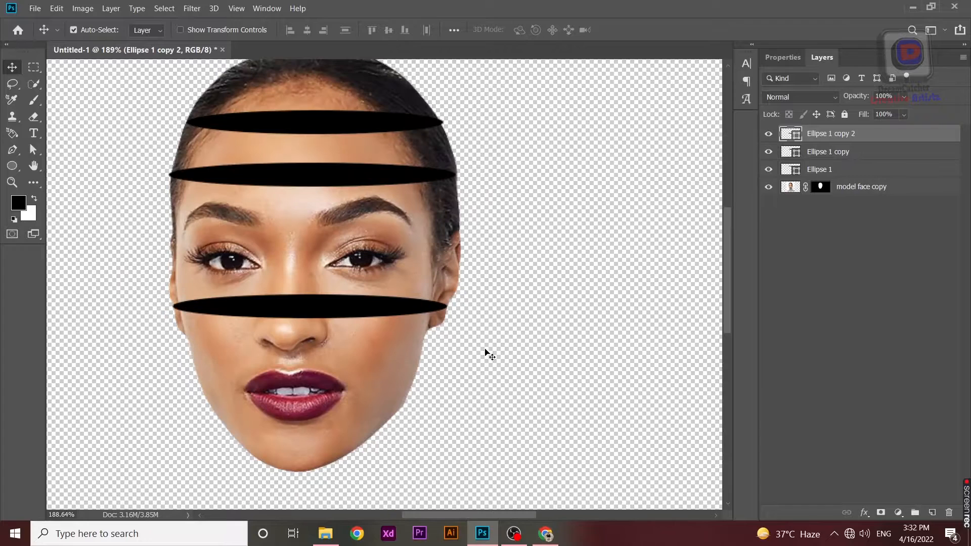
Duplicate the ellipse below the eyes, place the copy between nose and lips and narrow it to the face width
{"action": "key", "text": "ctrl+j"}
{"action": "left_click_drag", "start_coordinate": [310, 320], "coordinate": [310, 369]}
{"action": "key", "text": "ctrl+t"}
{"action": "left_click_drag", "start_coordinate": [448, 359], "coordinate": [423, 360]}
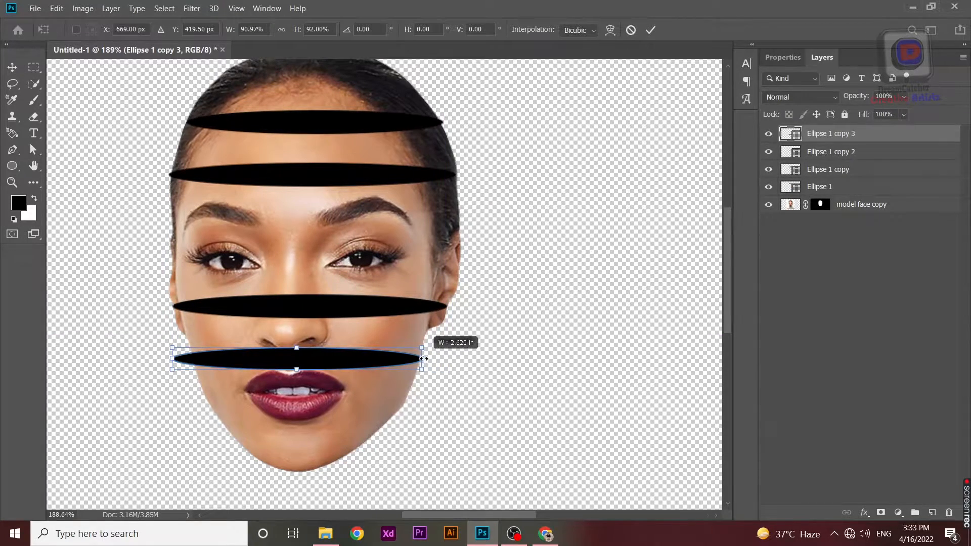
{"action": "key", "text": "Return"}
Duplicate the ellipse above the lips, place the copy on the chin below the lips and narrow it to the chin's width
{"action": "key", "text": "ctrl+j"}
{"action": "left_click_drag", "start_coordinate": [334, 366], "coordinate": [334, 441]}
{"action": "key", "text": "ctrl+t"}
{"action": "left_click_drag", "start_coordinate": [424, 435], "coordinate": [375, 433]}
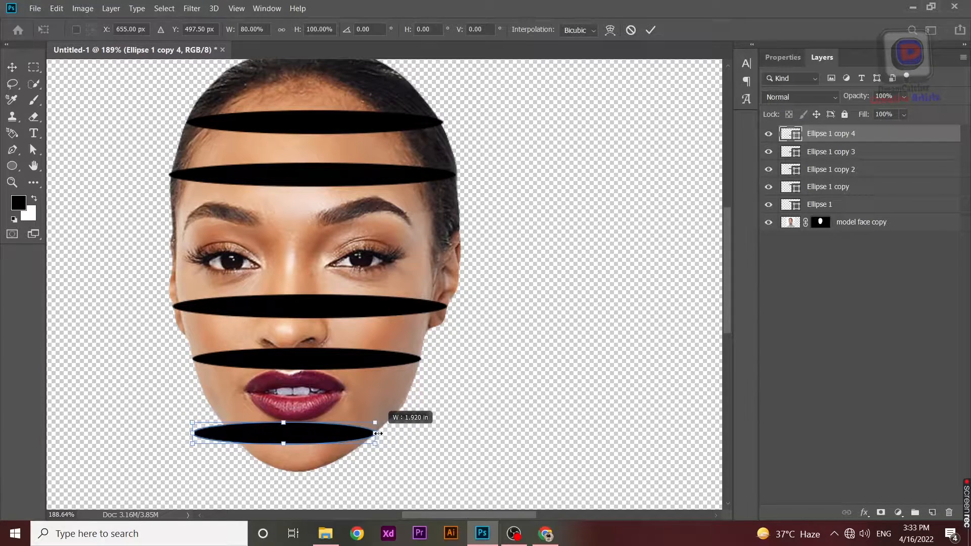
{"action": "left_click_drag", "start_coordinate": [193, 434], "coordinate": [231, 433]}
{"action": "key", "text": "Return"}
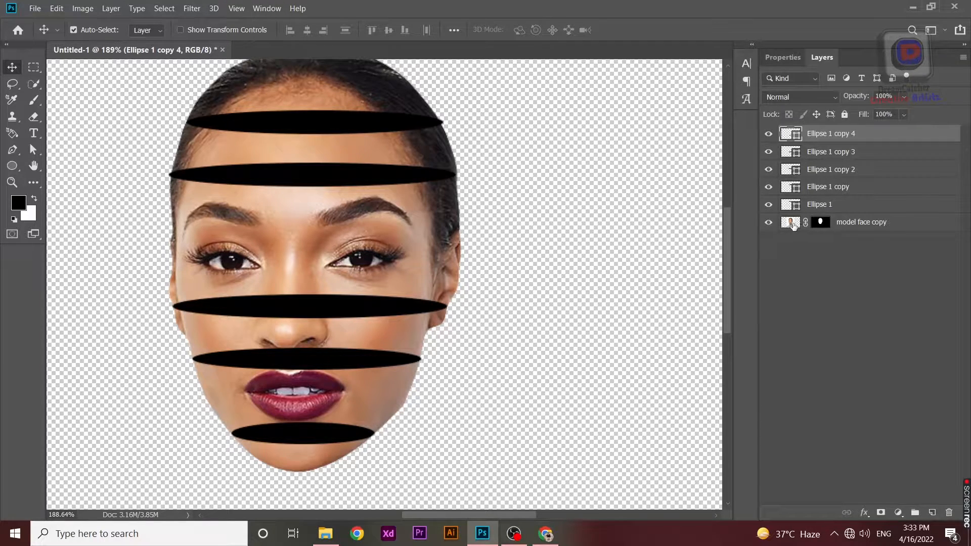
Duplicate the model face copy layer, apply the duplicate's layer mask and hide the original masked layer
{"action": "left_click", "coordinate": [836, 225]}
{"action": "key", "text": "ctrl+j"}
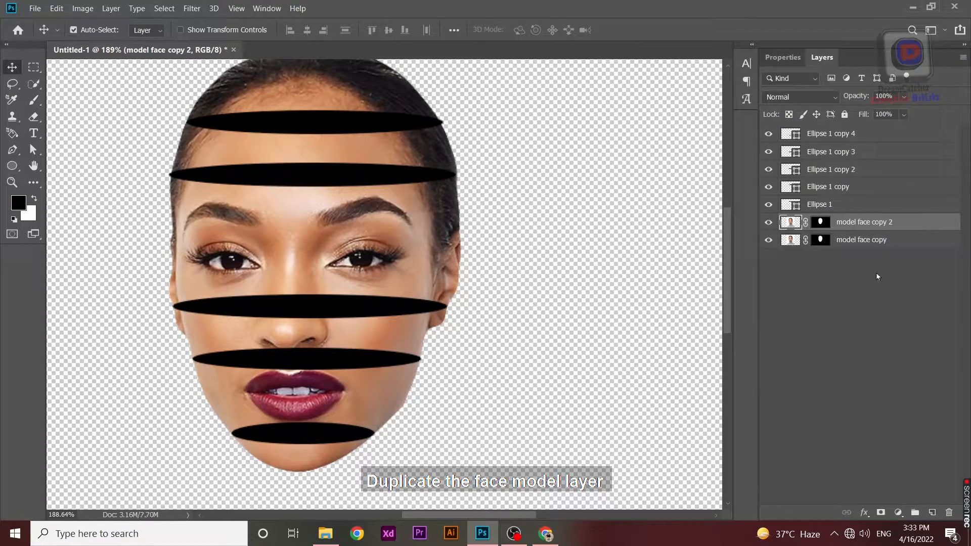
{"action": "left_click", "coordinate": [820, 222]}
{"action": "right_click", "coordinate": [820, 222]}
{"action": "left_click", "coordinate": [797, 250]}
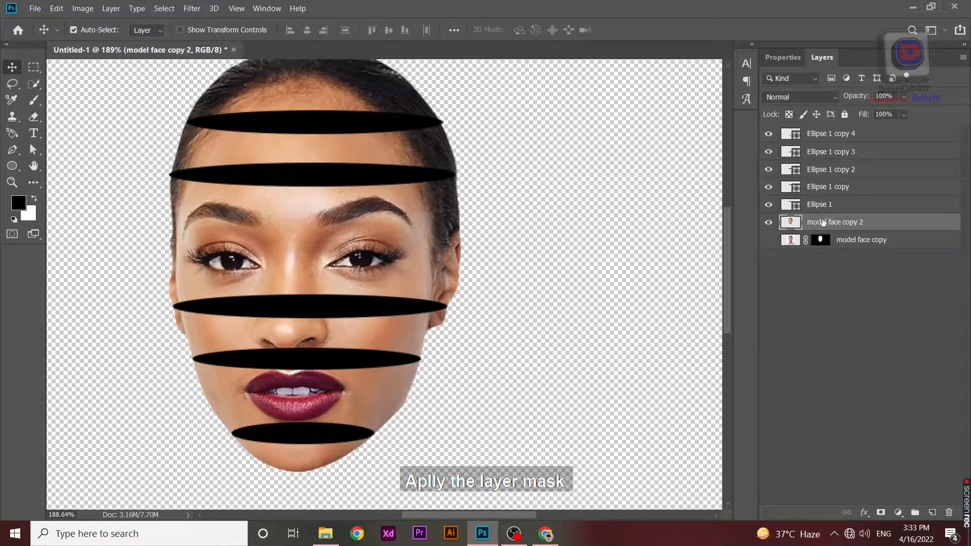
Duplicate the Ellipse 1 layer and hide the original Ellipse 1
{"action": "left_click", "coordinate": [768, 206]}
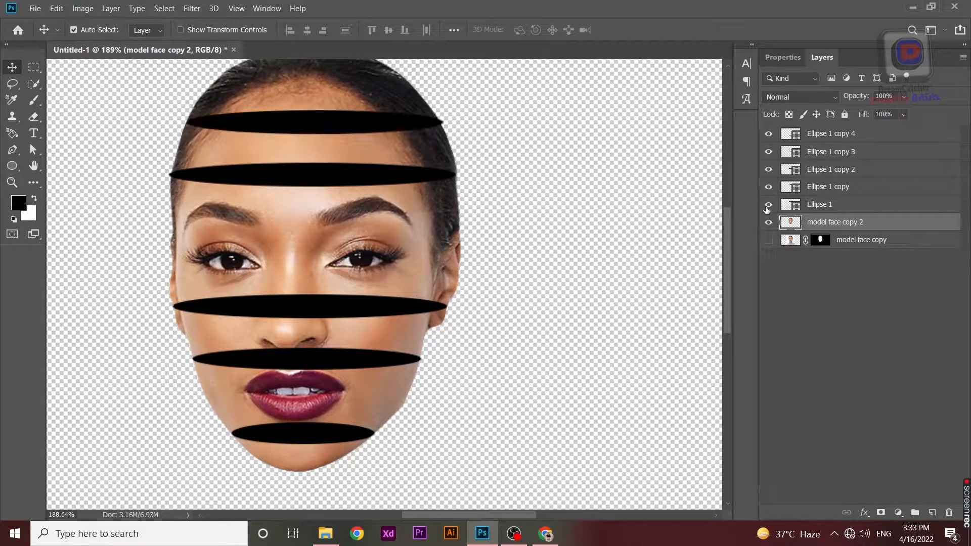
{"action": "left_click", "coordinate": [768, 205]}
{"action": "left_click", "coordinate": [768, 205]}
{"action": "left_click", "coordinate": [835, 205]}
{"action": "key", "text": "ctrl+j"}
{"action": "key", "text": "a"}
{"action": "left_click", "coordinate": [768, 222]}
Reshape the Ellipse 1 copy with Direct Selection into a dome covering the top of the head and load it as a selection
{"action": "left_click", "coordinate": [321, 112]}
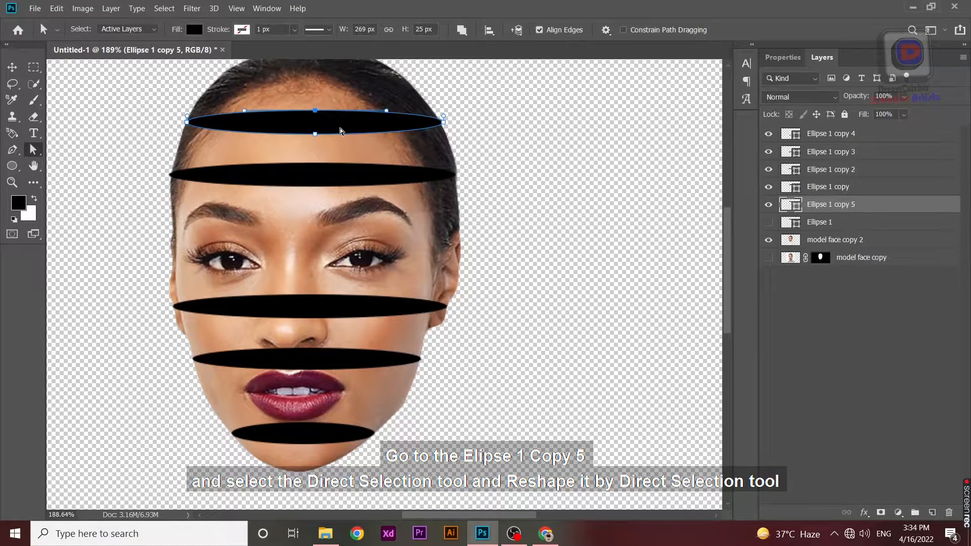
{"action": "scroll", "coordinate": [315, 115], "scroll_direction": "down", "scroll_amount": 2}
{"action": "left_click_drag", "start_coordinate": [324, 120], "coordinate": [320, 96]}
{"action": "left_click", "coordinate": [455, 210]}
{"action": "mouse_move", "coordinate": [390, 143]}
{"action": "left_mouse_down"}
{"action": "mouse_move", "coordinate": [412, 133]}
{"action": "mouse_move", "coordinate": [402, 139]}
{"action": "left_mouse_up"}
{"action": "left_click_drag", "start_coordinate": [261, 137], "coordinate": [252, 136]}
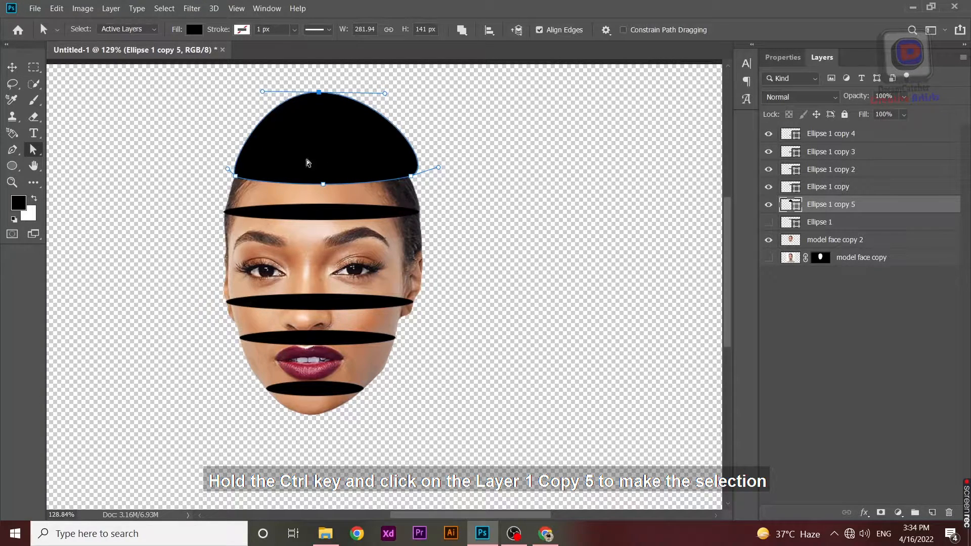
{"action": "left_click", "coordinate": [792, 204], "text": "ctrl"}
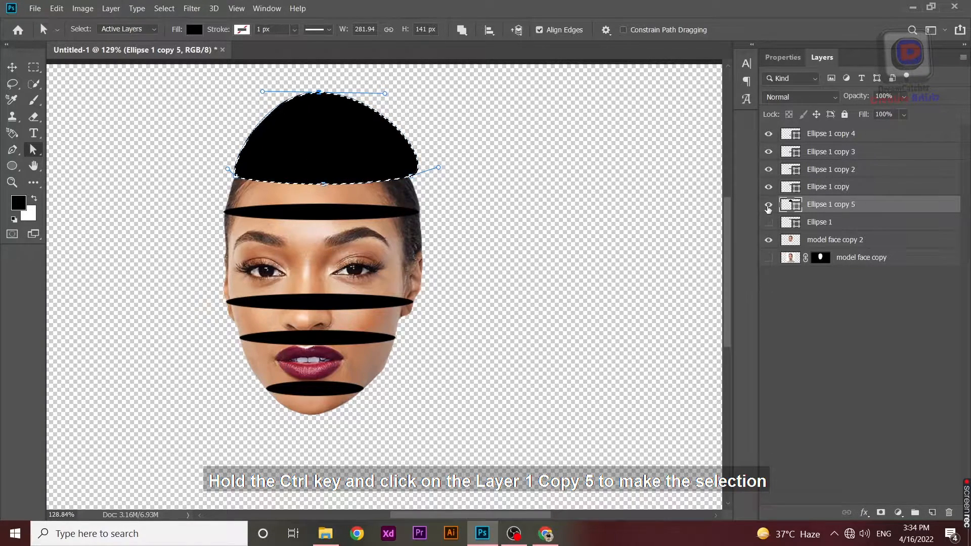
Hide Ellipse 1 copy 5 and cut the selected top of the head from model face copy 2 onto a new layer
{"action": "left_click", "coordinate": [768, 204]}
{"action": "left_click", "coordinate": [811, 246]}
{"action": "left_click", "coordinate": [33, 83]}
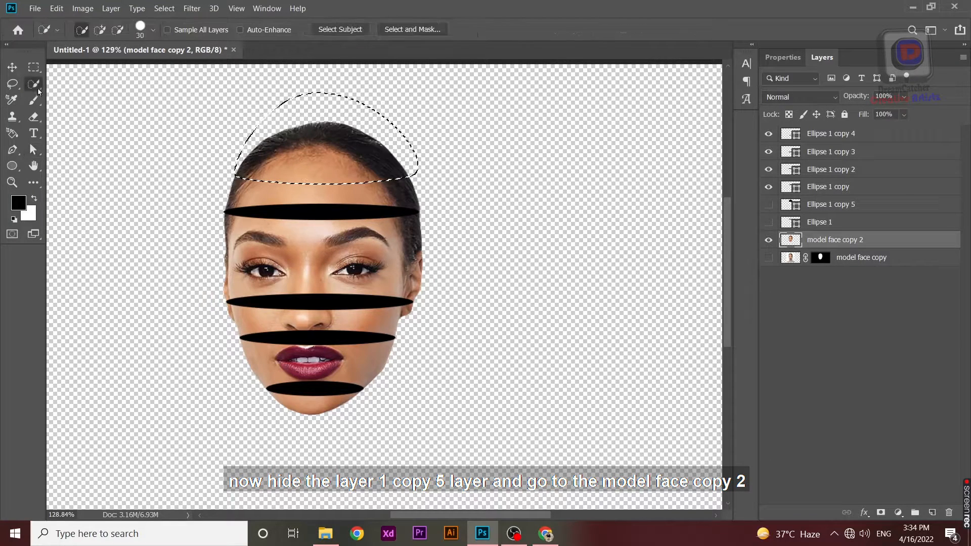
{"action": "right_click", "coordinate": [281, 148]}
{"action": "left_click", "coordinate": [324, 243]}
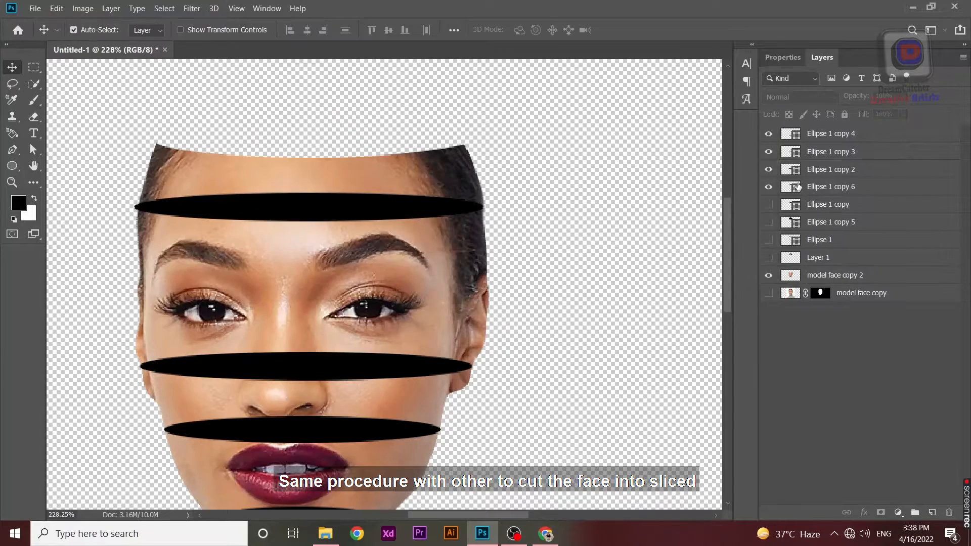
Reshape Ellipse 1 copy 6 with Direct Selection into a dome about 336 by 130 px covering the forehead
{"action": "left_click", "coordinate": [286, 194]}
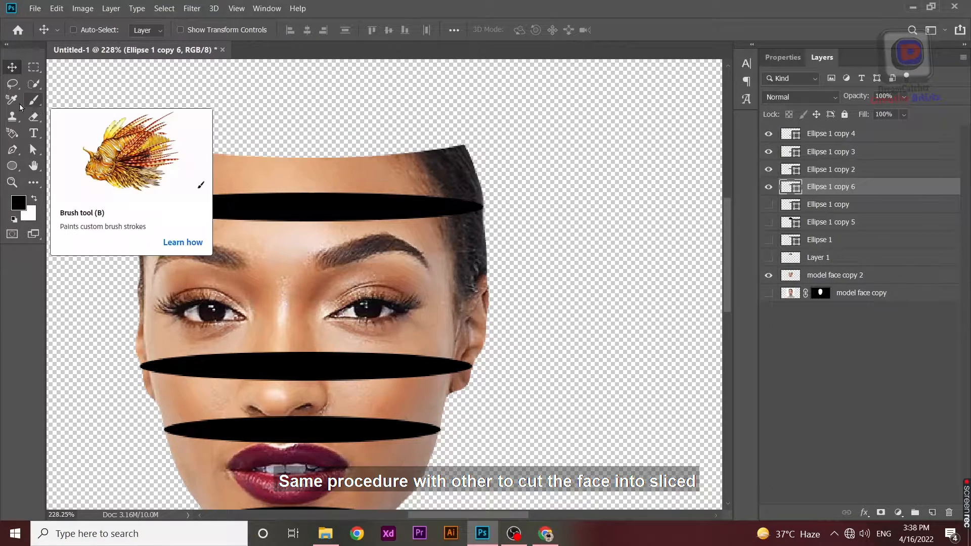
{"action": "left_click", "coordinate": [34, 151]}
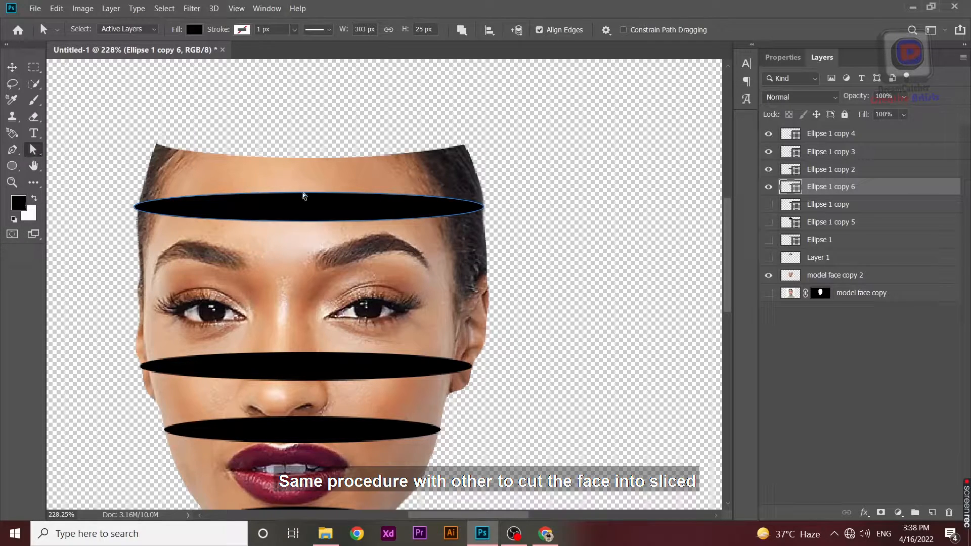
{"action": "left_click_drag", "start_coordinate": [304, 196], "coordinate": [322, 71]}
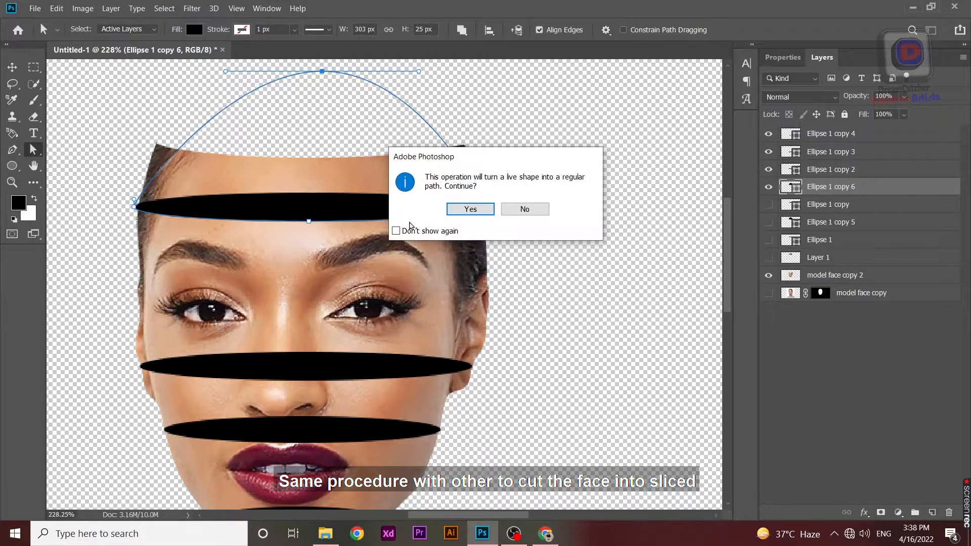
{"action": "left_click", "coordinate": [466, 213]}
{"action": "left_click_drag", "start_coordinate": [185, 145], "coordinate": [162, 130]}
{"action": "left_click_drag", "start_coordinate": [439, 141], "coordinate": [496, 137]}
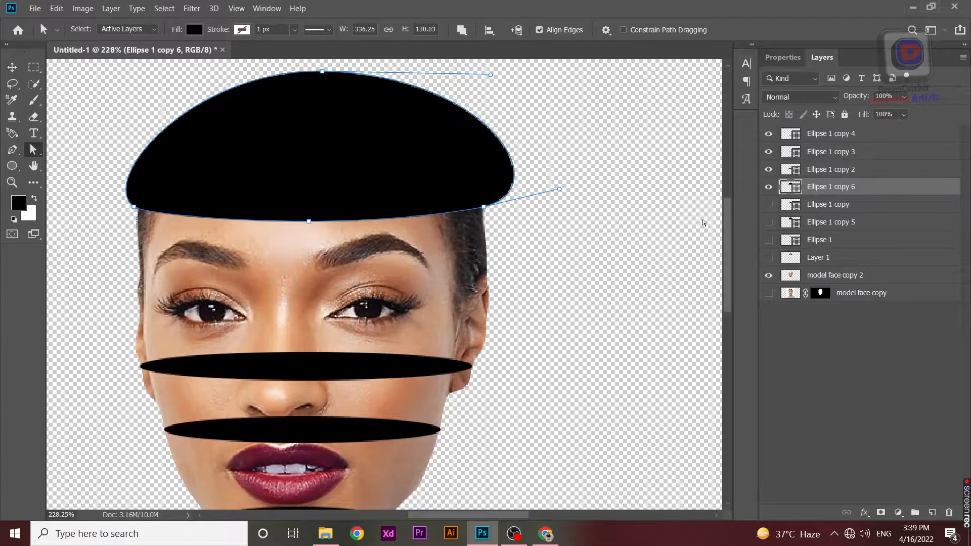
Load Ellipse 1 copy 6 as a selection, hide it and cut the forehead slice from model face copy 2 onto a new layer
{"action": "left_click", "coordinate": [790, 186], "text": "ctrl"}
{"action": "left_click", "coordinate": [768, 186]}
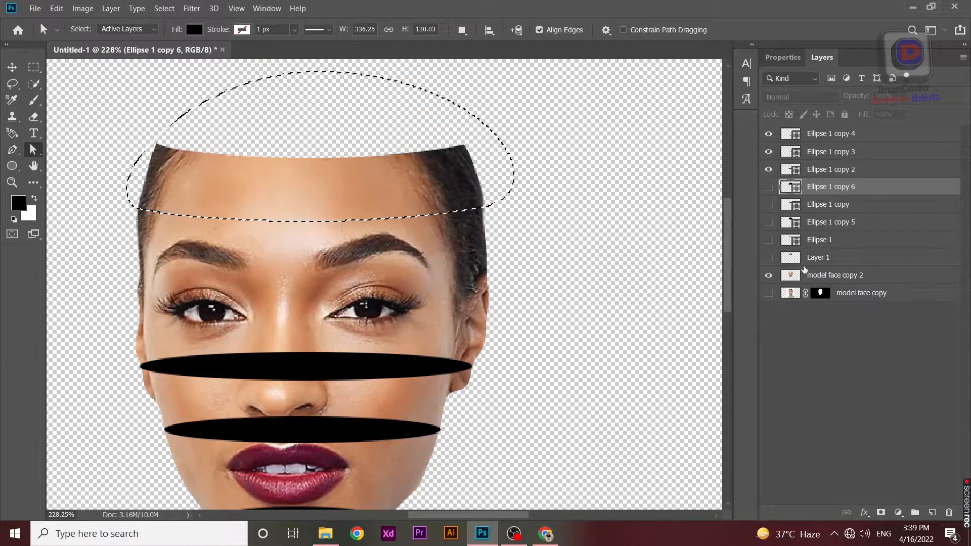
{"action": "left_click", "coordinate": [769, 276]}
{"action": "left_click", "coordinate": [769, 277]}
{"action": "left_click", "coordinate": [814, 275]}
{"action": "key", "text": "w"}
{"action": "right_click", "coordinate": [207, 175]}
{"action": "left_click", "coordinate": [251, 274]}
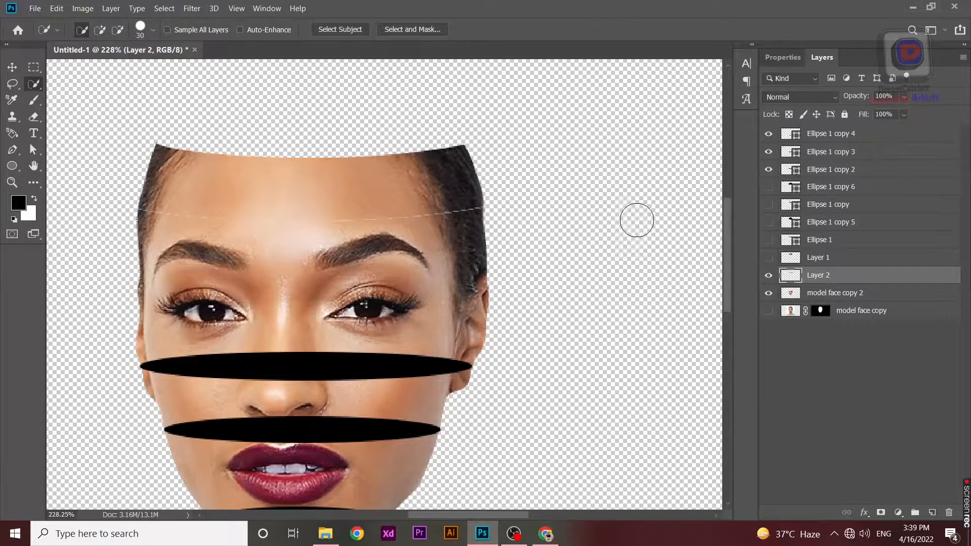
Hide the forehead slice on Layer 2 and duplicate the Ellipse 1 copy 2 layer
{"action": "left_click_drag", "start_coordinate": [768, 187], "coordinate": [768, 198]}
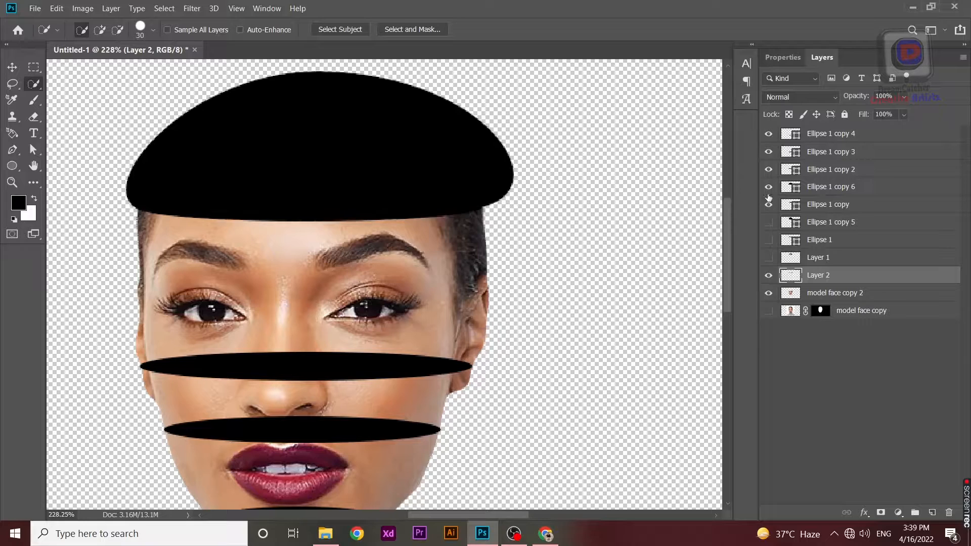
{"action": "left_click", "coordinate": [768, 187]}
{"action": "left_click", "coordinate": [769, 204]}
{"action": "left_click", "coordinate": [769, 275]}
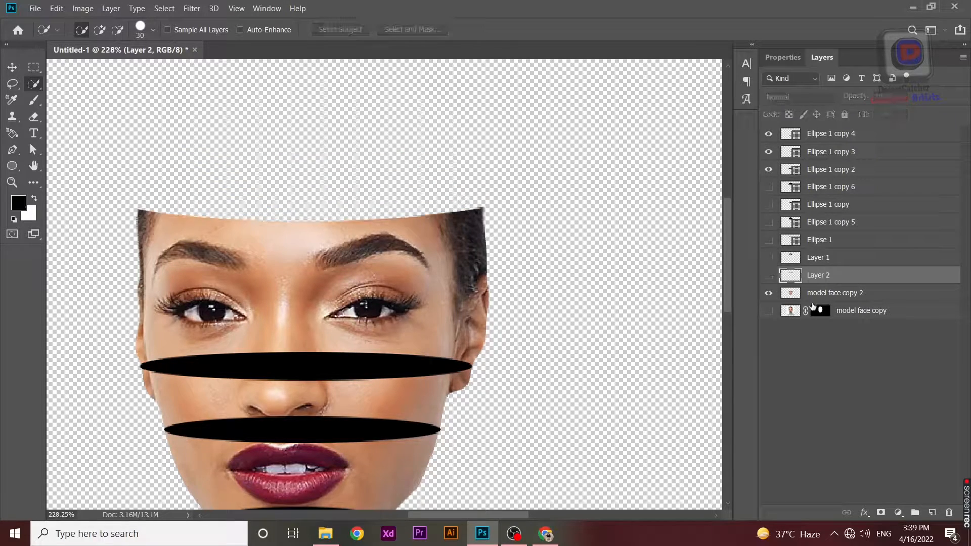
{"action": "left_click", "coordinate": [814, 296]}
{"action": "left_click", "coordinate": [769, 169]}
{"action": "left_click", "coordinate": [768, 169]}
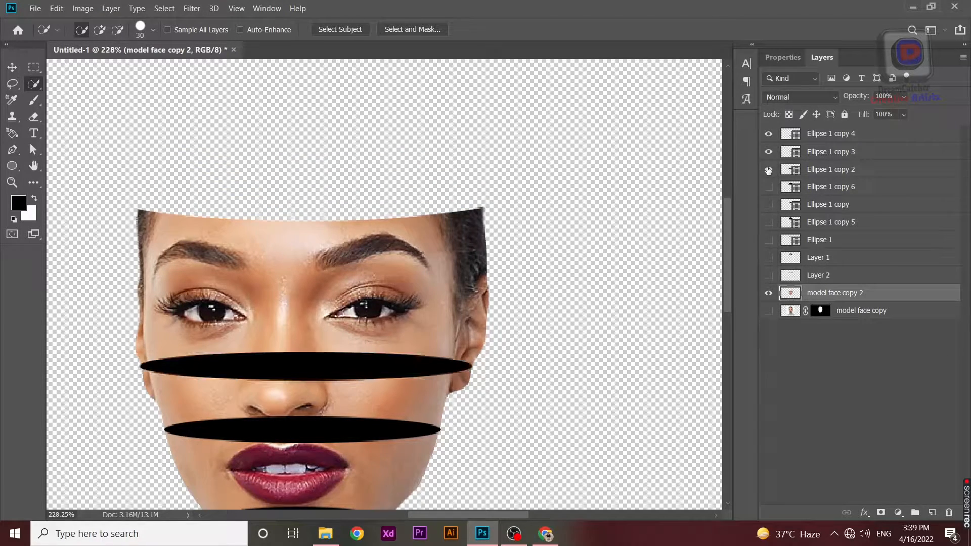
{"action": "left_click", "coordinate": [820, 169]}
{"action": "key", "text": "ctrl+j"}
Reshape Ellipse 1 copy 7 with Direct Selection into a dome about 375 by 243 px covering the eye area
{"action": "key", "text": "a"}
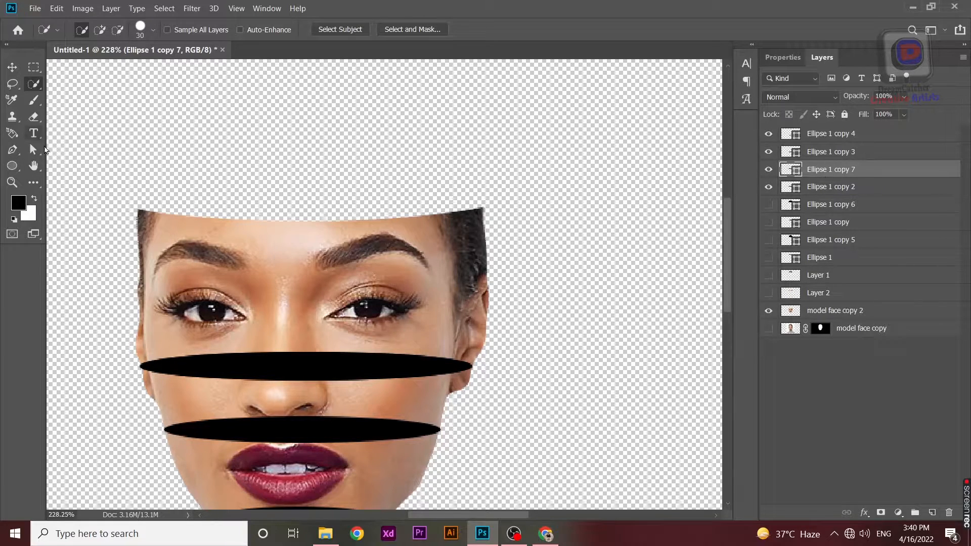
{"action": "left_click_drag", "start_coordinate": [304, 353], "coordinate": [298, 100]}
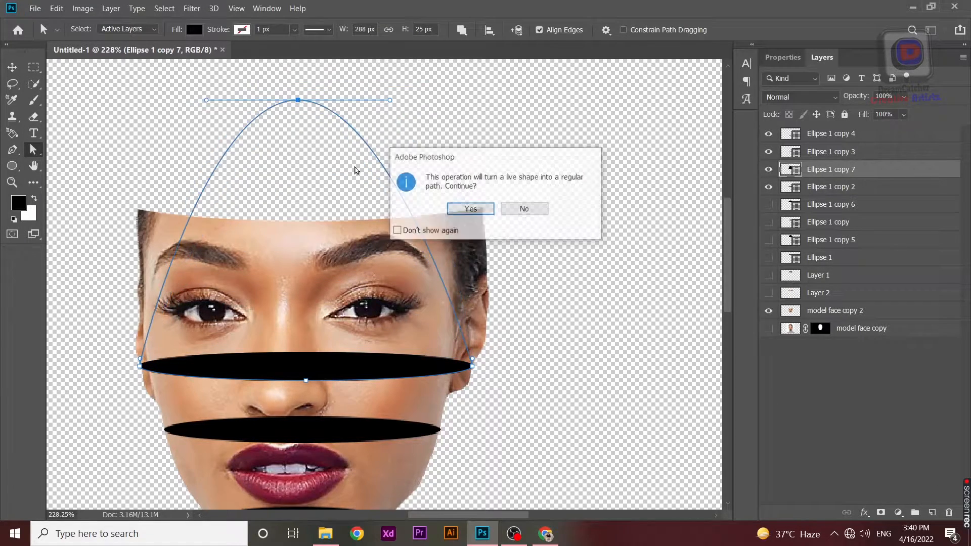
{"action": "left_click", "coordinate": [428, 204]}
{"action": "left_click_drag", "start_coordinate": [412, 215], "coordinate": [513, 193]}
{"action": "left_click_drag", "start_coordinate": [196, 212], "coordinate": [124, 196]}
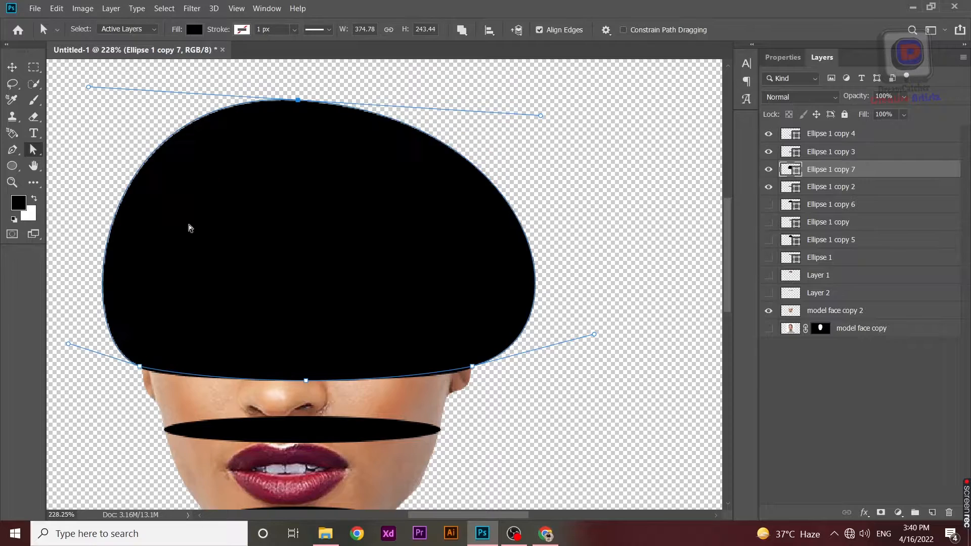
Load Ellipse 1 copy 7 as a selection, hide it with Ellipse 1 copy 2, and cut the eye slice from model face copy 2 onto a new layer
{"action": "left_click", "coordinate": [788, 174], "text": "ctrl"}
{"action": "left_click_drag", "start_coordinate": [768, 170], "coordinate": [769, 187]}
{"action": "left_click", "coordinate": [804, 311]}
{"action": "right_click", "coordinate": [414, 285]}
{"action": "left_click", "coordinate": [34, 85]}
{"action": "right_click", "coordinate": [348, 262]}
{"action": "left_click", "coordinate": [34, 83]}
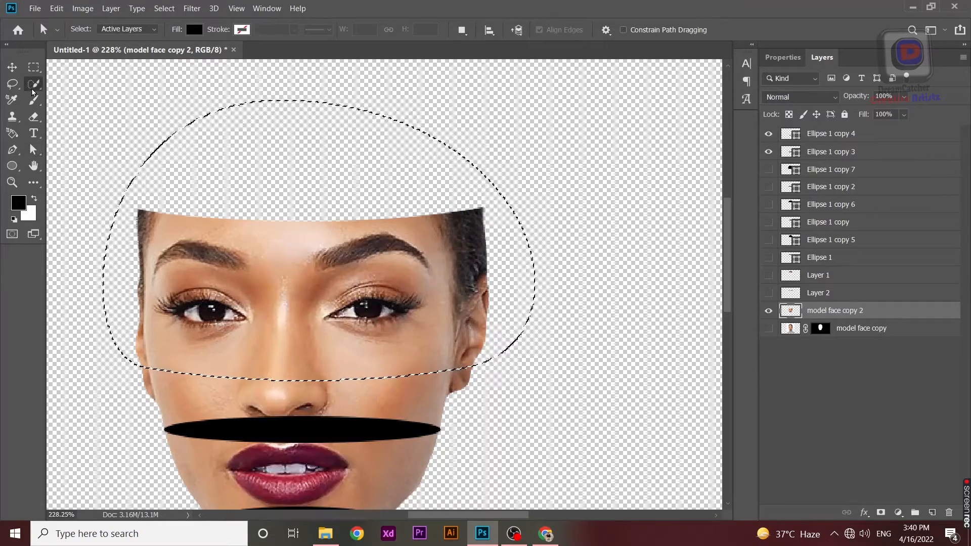
{"action": "right_click", "coordinate": [273, 255]}
{"action": "left_click", "coordinate": [306, 348]}
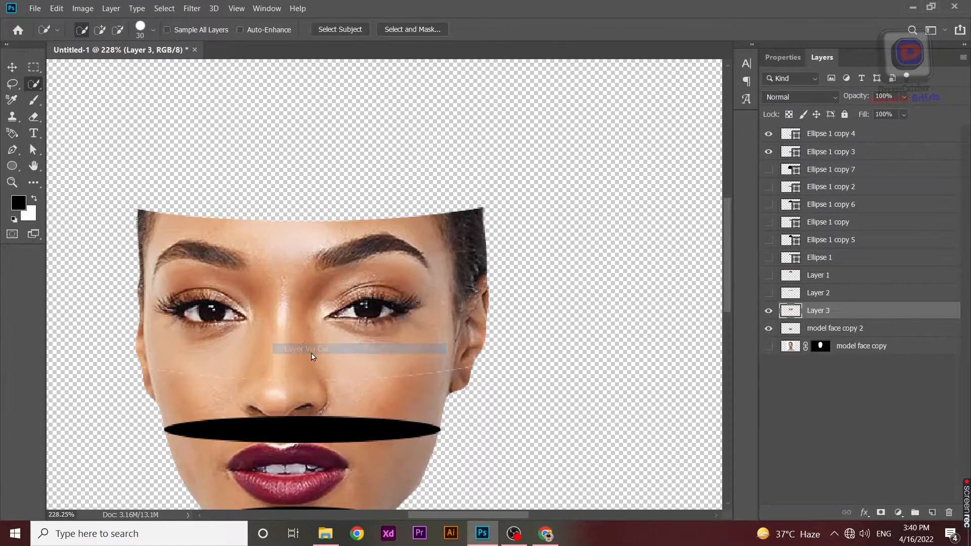
Hide the eye slice on Layer 3 and duplicate the Ellipse 1 copy 3 layer
{"action": "left_click", "coordinate": [767, 312]}
{"action": "scroll", "coordinate": [581, 323], "scroll_direction": "down", "scroll_amount": 3}
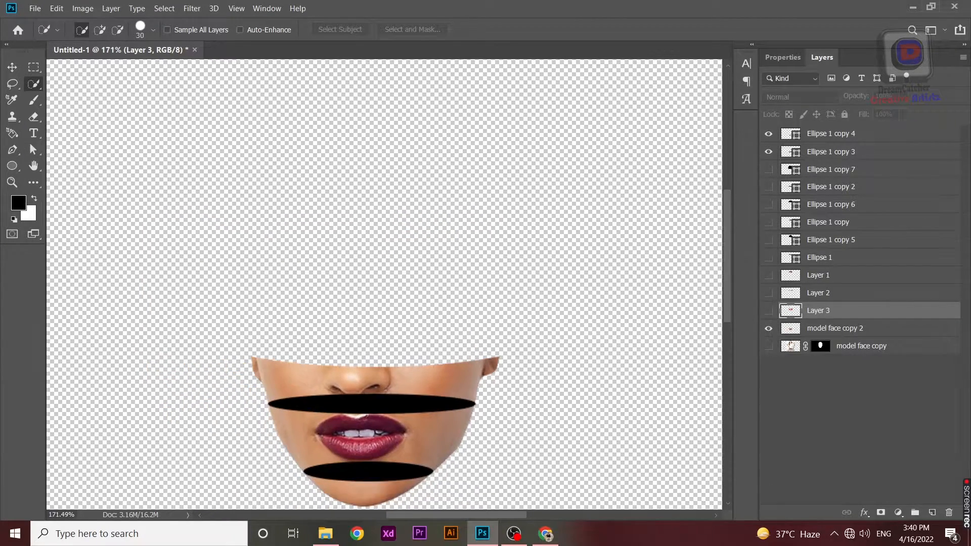
{"action": "left_click", "coordinate": [812, 332]}
{"action": "left_click", "coordinate": [766, 152]}
{"action": "left_click", "coordinate": [766, 152]}
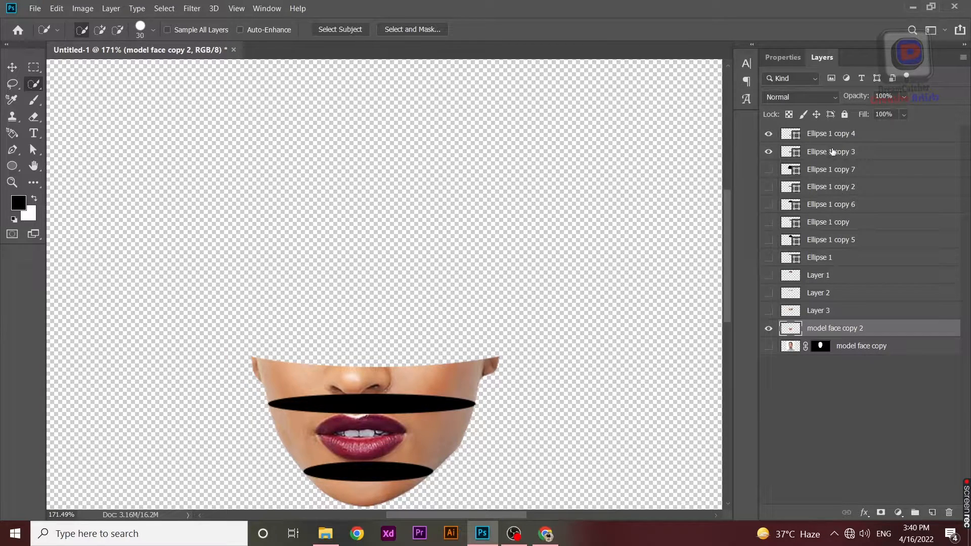
{"action": "left_click", "coordinate": [833, 152]}
{"action": "key", "text": "ctrl+j"}
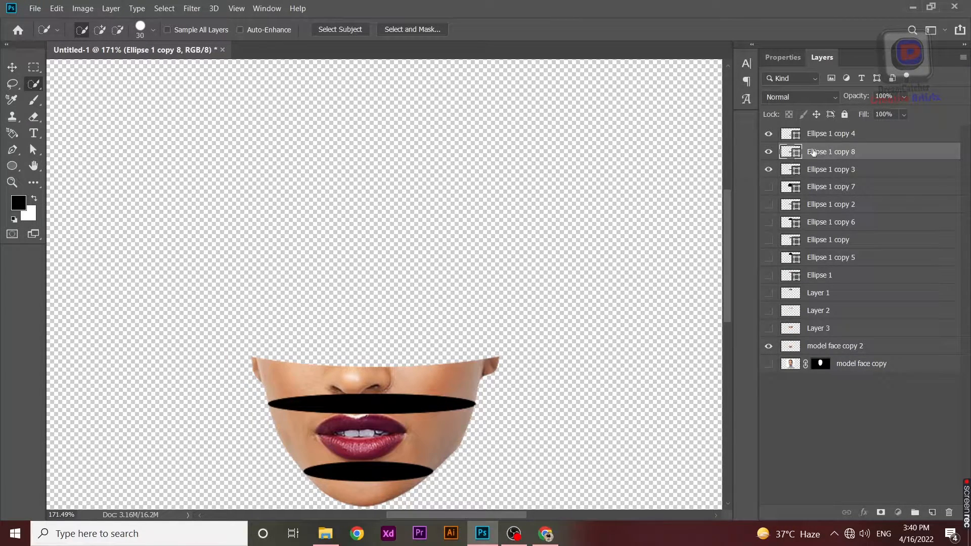
Reshape Ellipse 1 copy 8 with Direct Selection into a dome about 319 by 201 px covering the nose
{"action": "left_click", "coordinate": [32, 149]}
{"action": "left_click", "coordinate": [372, 400]}
{"action": "left_click_drag", "start_coordinate": [372, 395], "coordinate": [373, 239]}
{"action": "left_click", "coordinate": [455, 208]}
{"action": "left_click_drag", "start_coordinate": [302, 322], "coordinate": [249, 311]}
{"action": "left_click_drag", "start_coordinate": [444, 321], "coordinate": [516, 318]}
{"action": "left_click", "coordinate": [557, 326]}
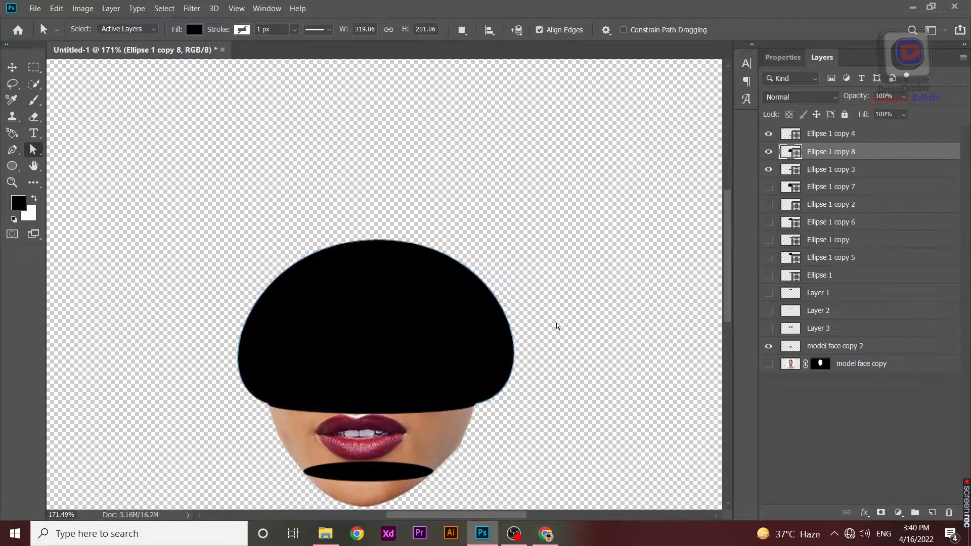
Load Ellipse 1 copy 8 as a selection, hide it and cut the nose slice from model face copy 2 onto a new layer
{"action": "left_click", "coordinate": [800, 153], "text": "ctrl"}
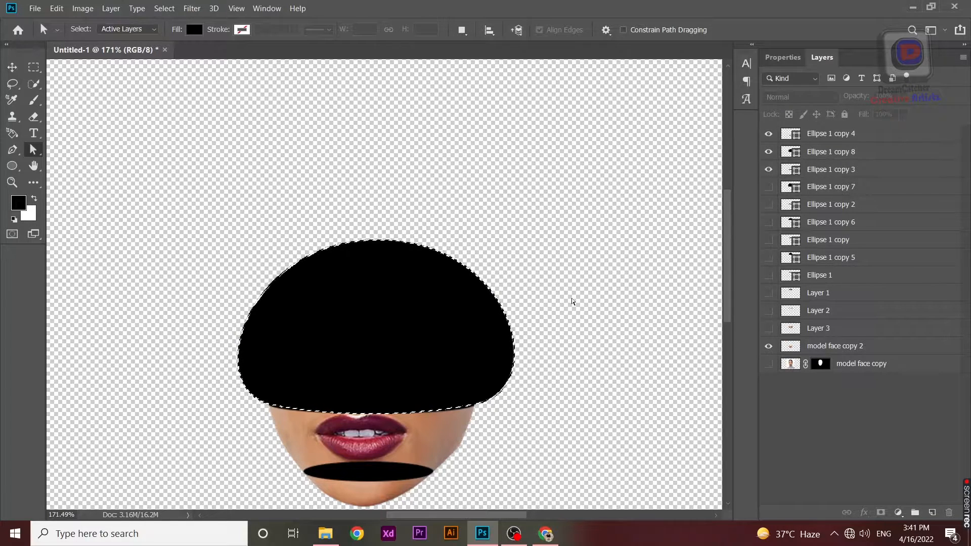
{"action": "left_click", "coordinate": [769, 152]}
{"action": "left_click", "coordinate": [769, 170]}
{"action": "left_click", "coordinate": [768, 170]}
{"action": "left_click", "coordinate": [834, 346]}
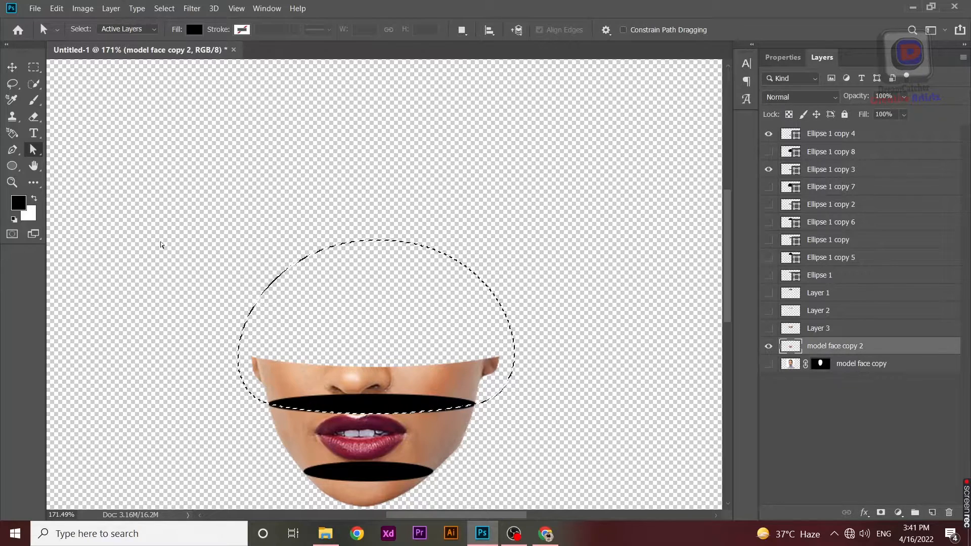
{"action": "key", "text": "w"}
{"action": "right_click", "coordinate": [299, 103]}
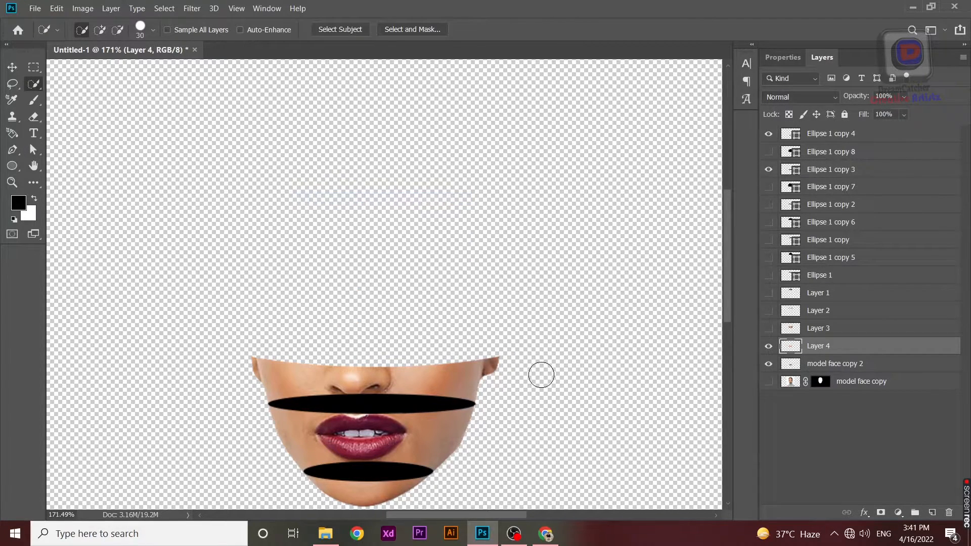
Hide Ellipse 1 copy 3 and the nose slice on Layer 4, and duplicate the Ellipse 1 copy 4 layer
{"action": "left_click", "coordinate": [769, 169]}
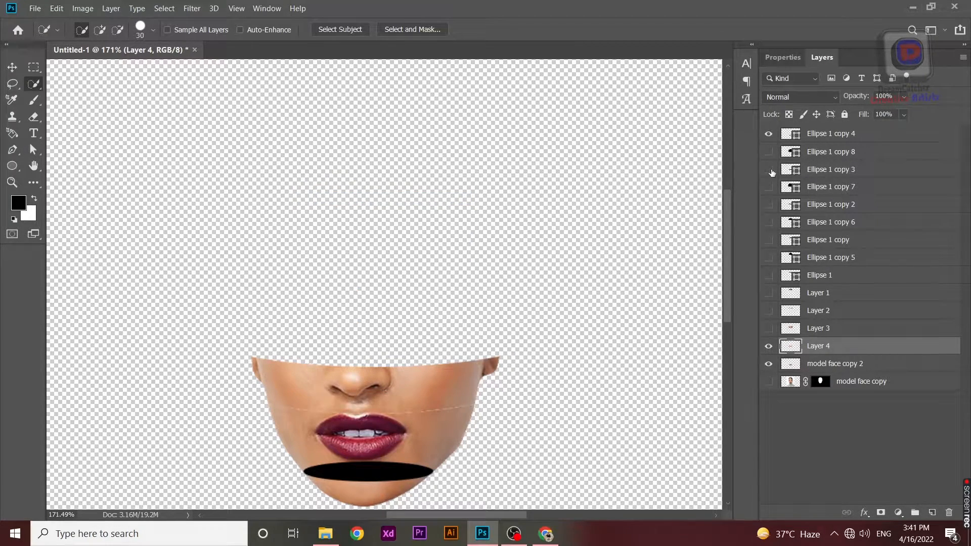
{"action": "left_click", "coordinate": [768, 346]}
{"action": "left_click", "coordinate": [812, 362]}
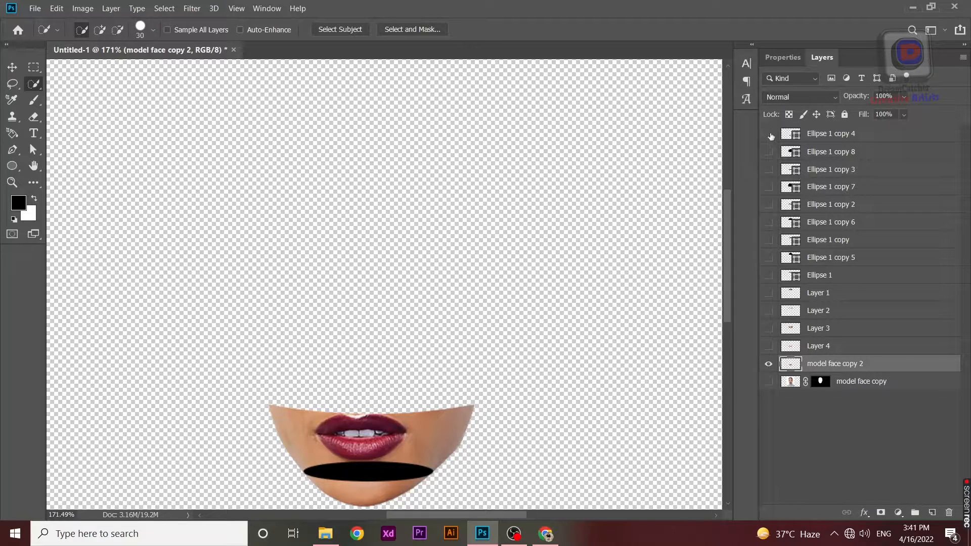
{"action": "left_click", "coordinate": [829, 134]}
{"action": "key", "text": "ctrl+j"}
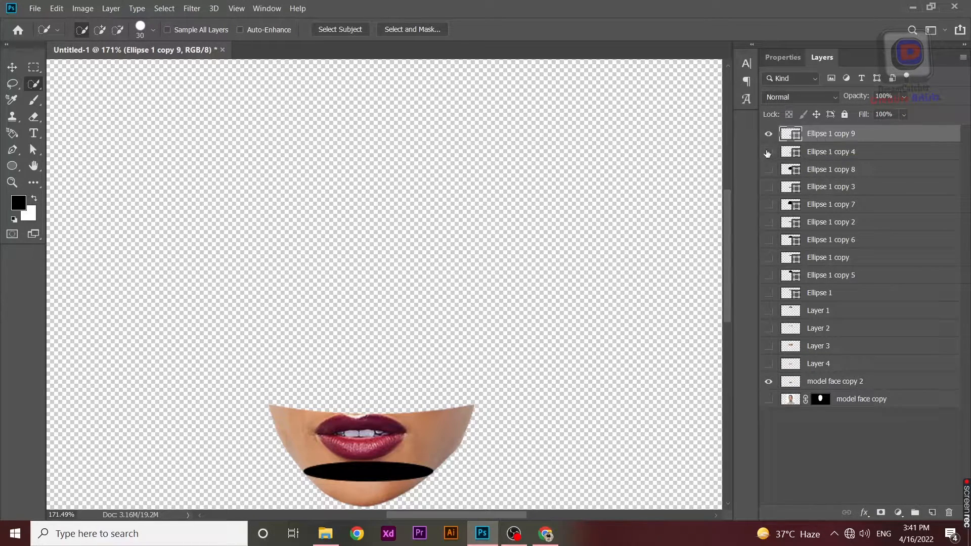
Reshape Ellipse 1 copy 9 with Direct Selection into a dome about 285 by 227 px covering the lips
{"action": "left_click", "coordinate": [33, 150]}
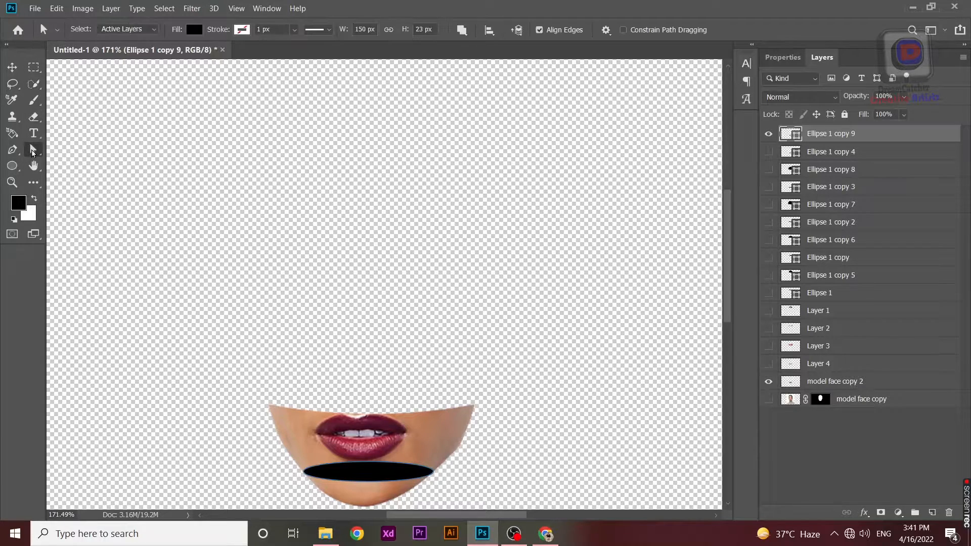
{"action": "left_click_drag", "start_coordinate": [368, 463], "coordinate": [355, 285]}
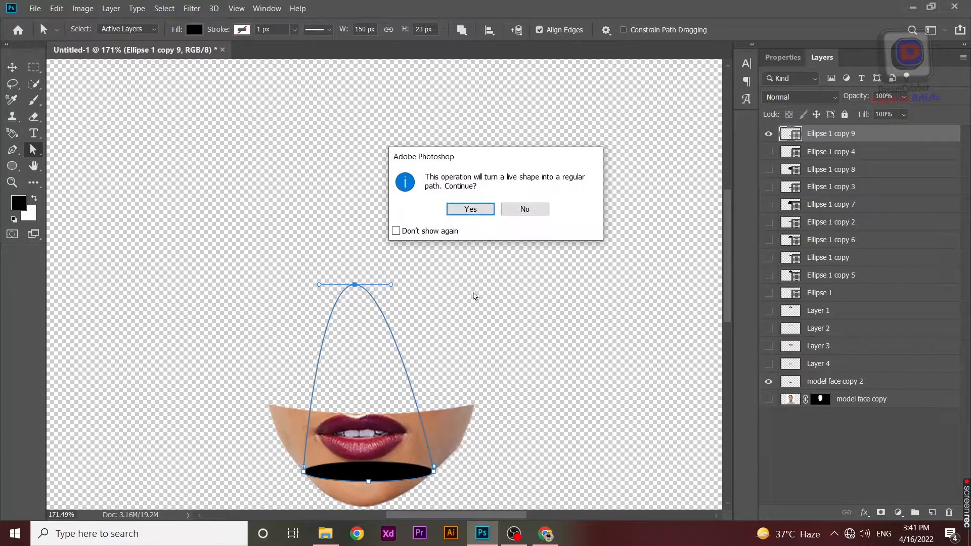
{"action": "left_click", "coordinate": [471, 209]}
{"action": "left_click_drag", "start_coordinate": [414, 400], "coordinate": [483, 397]}
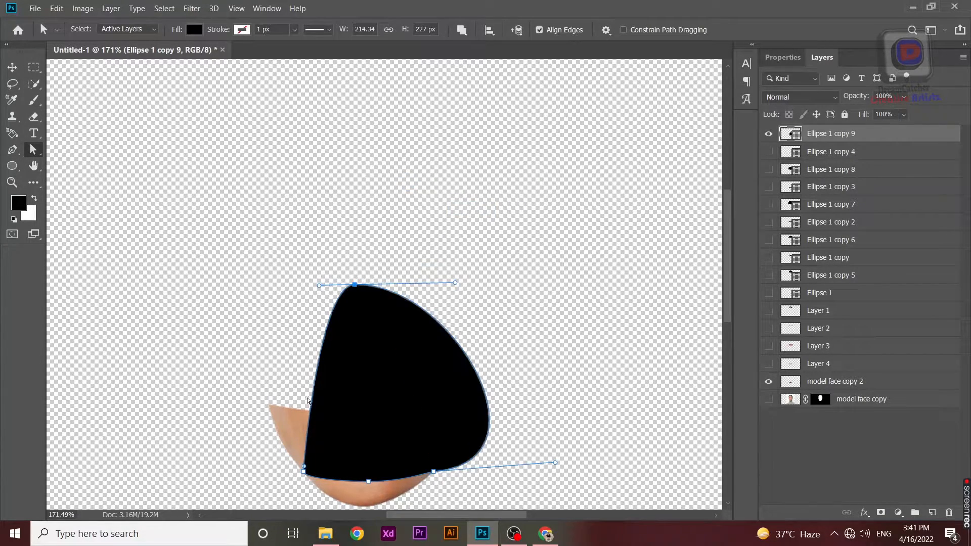
{"action": "left_click_drag", "start_coordinate": [318, 376], "coordinate": [244, 380]}
{"action": "key", "text": "Return"}
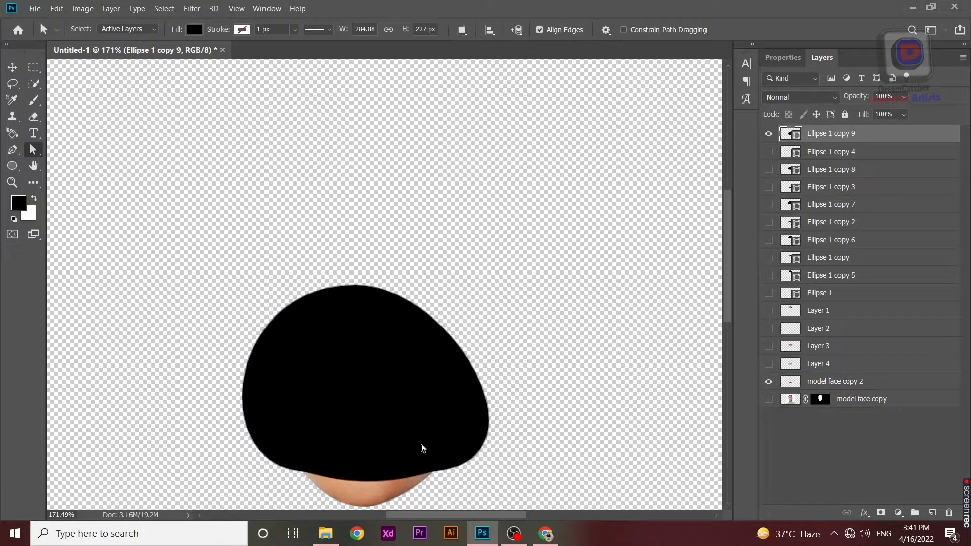
Load Ellipse 1 copy 9 as a selection, hide it and cut the lip slice from model face copy 2 onto a new layer
{"action": "left_click", "coordinate": [792, 135], "text": "ctrl"}
{"action": "left_click", "coordinate": [769, 134]}
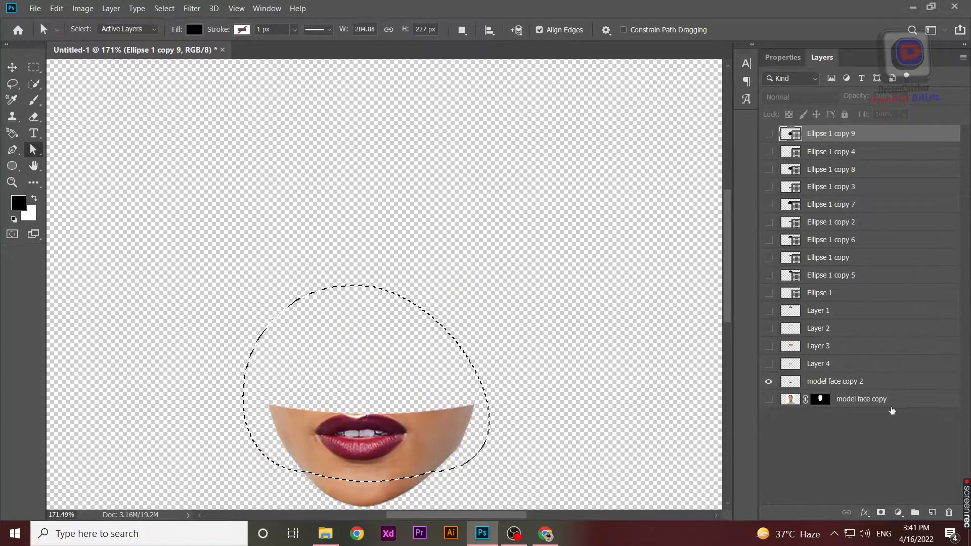
{"action": "left_click", "coordinate": [815, 386]}
{"action": "key", "text": "w"}
{"action": "right_click", "coordinate": [333, 191]}
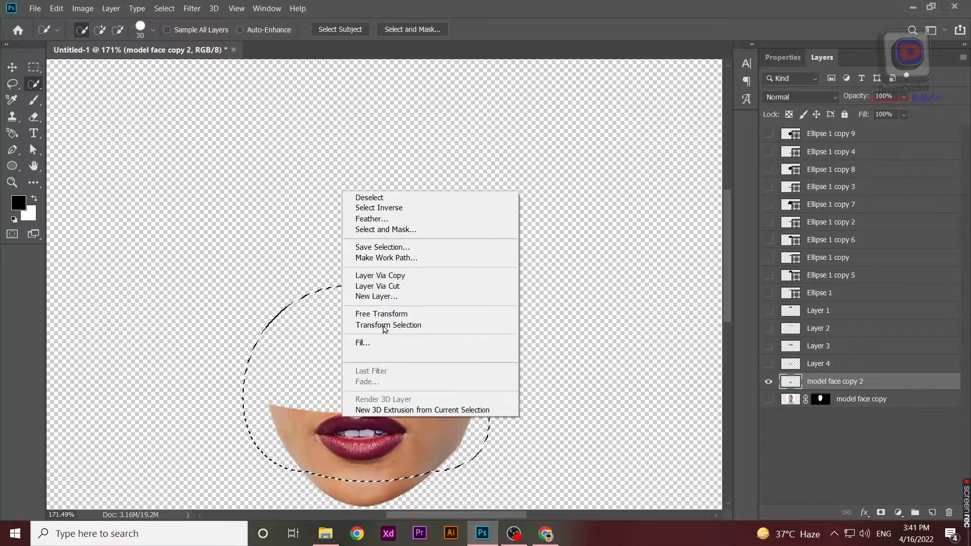
{"action": "left_click", "coordinate": [387, 284]}
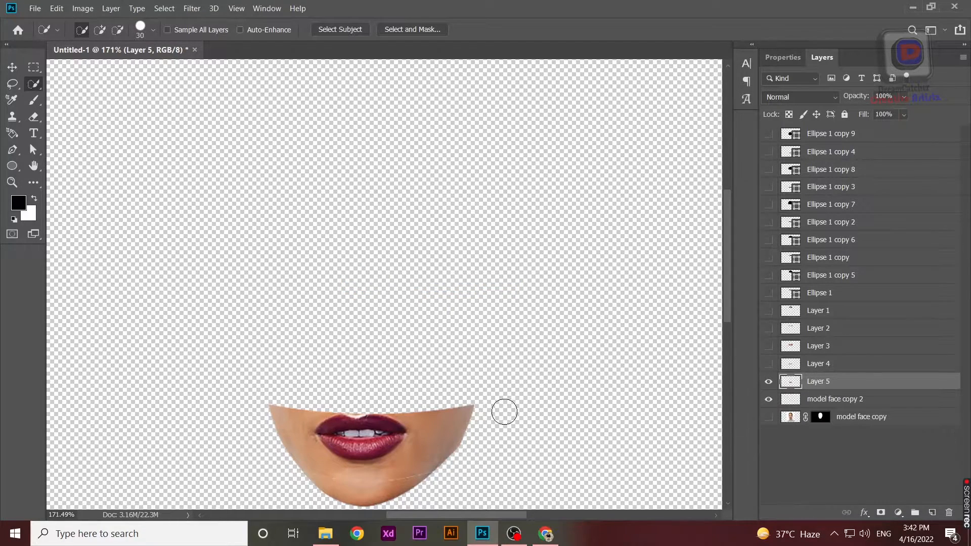
Hide the lip slice on Layer 5, show Ellipse 1 copy 4 and move it down the layer stack next to Layer 5
{"action": "left_click", "coordinate": [767, 382]}
{"action": "left_click", "coordinate": [768, 134]}
{"action": "left_click", "coordinate": [768, 134]}
{"action": "left_click", "coordinate": [768, 152]}
{"action": "left_click_drag", "start_coordinate": [835, 153], "coordinate": [867, 377]}
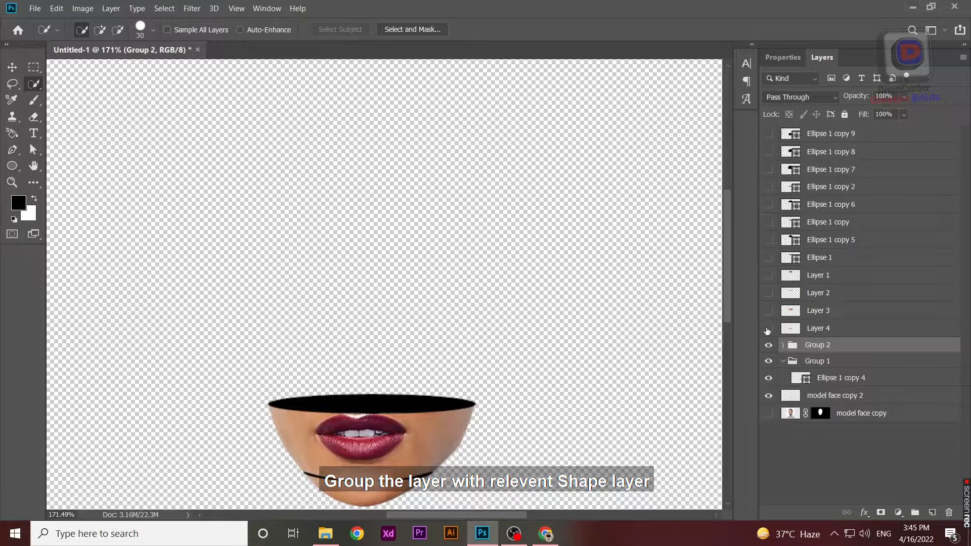
Show Layer 4 and Ellipse 1 copy 2, move the ellipse directly above Layer 4 and group the two layers
{"action": "left_click", "coordinate": [769, 329]}
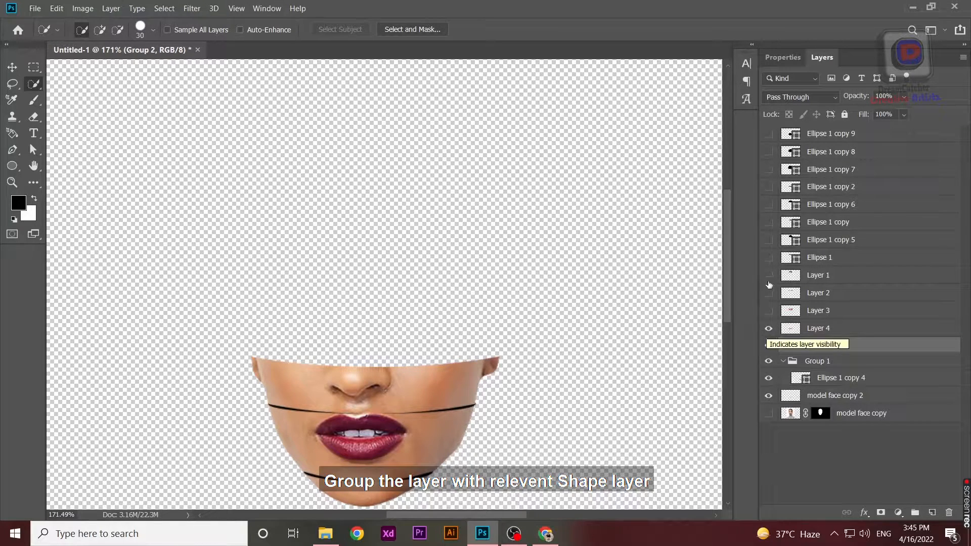
{"action": "left_click", "coordinate": [768, 187]}
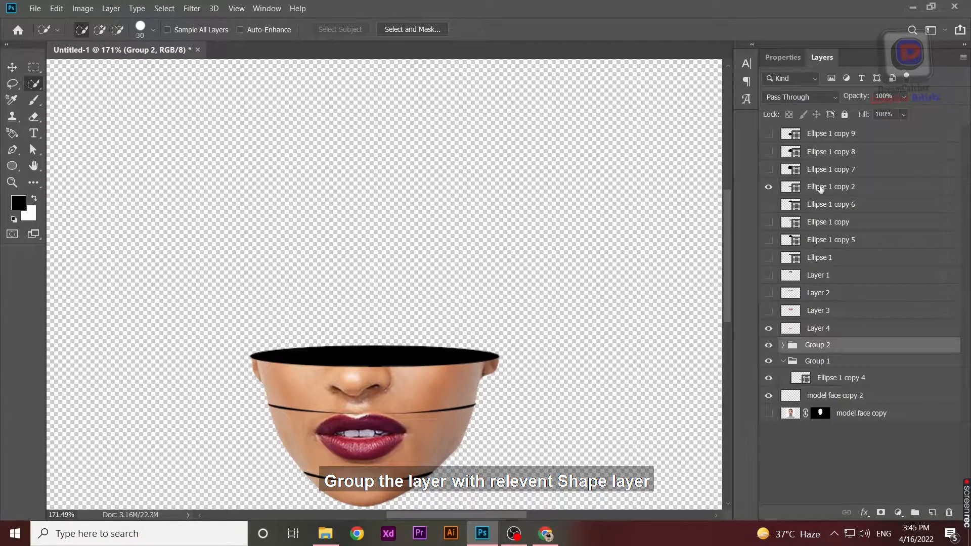
{"action": "left_click_drag", "start_coordinate": [821, 188], "coordinate": [823, 320]}
{"action": "left_click", "coordinate": [768, 328]}
{"action": "left_click", "coordinate": [768, 329]}
{"action": "left_click", "coordinate": [824, 329], "text": "shift"}
{"action": "left_click_drag", "start_coordinate": [826, 328], "coordinate": [915, 512]}
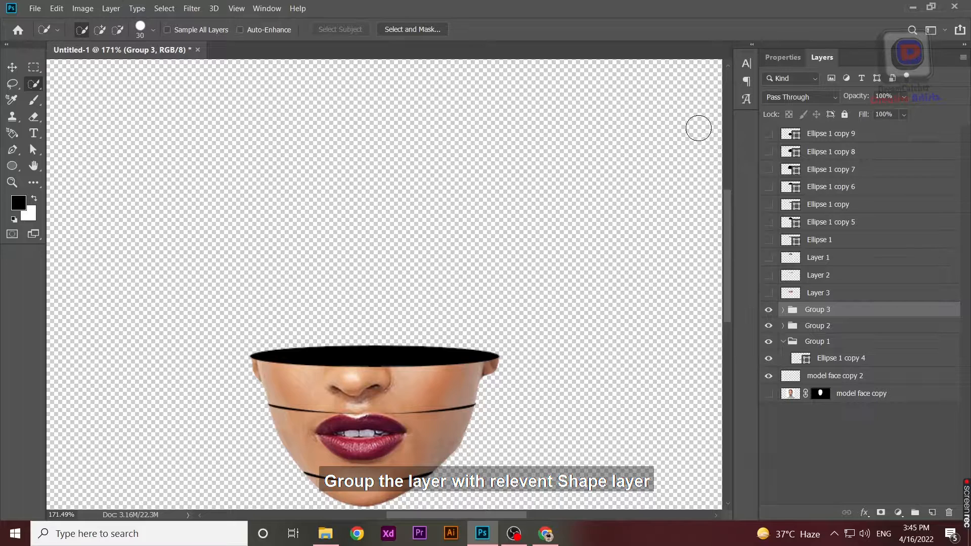
Show Layer 3 and Ellipse 1 copy, move the ellipse directly above Layer 3 and group the two layers
{"action": "left_click", "coordinate": [768, 294]}
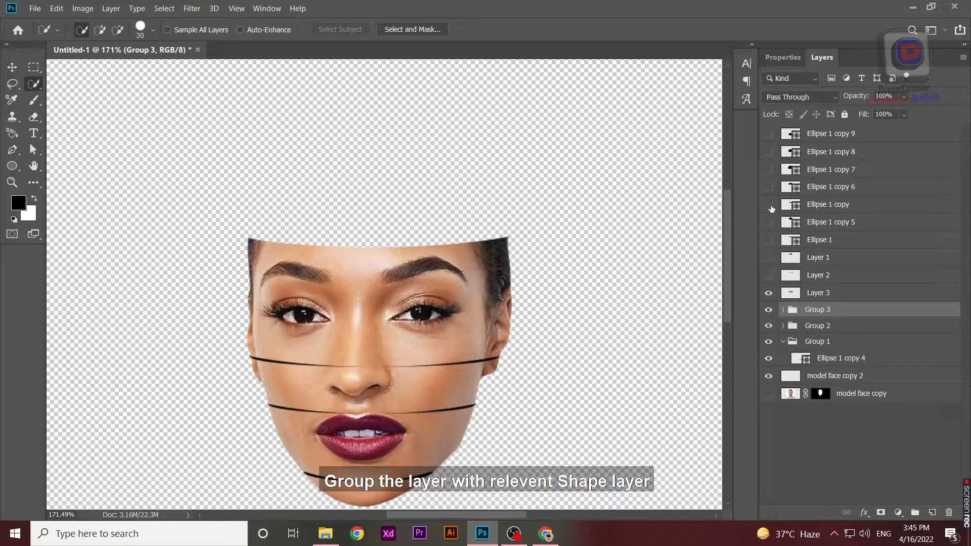
{"action": "left_click", "coordinate": [771, 207]}
{"action": "left_click_drag", "start_coordinate": [839, 205], "coordinate": [843, 284]}
{"action": "left_click", "coordinate": [827, 298]}
{"action": "left_click", "coordinate": [825, 283]}
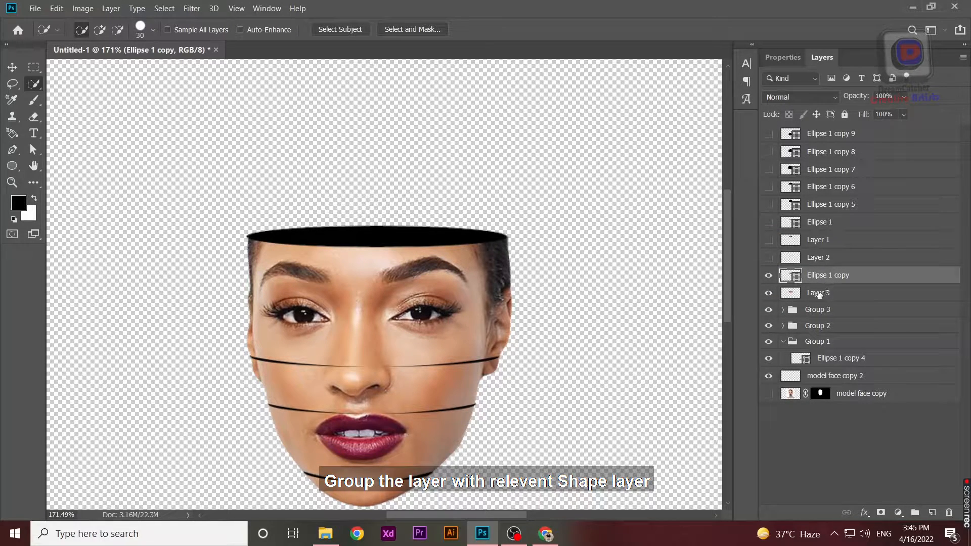
{"action": "left_click", "coordinate": [841, 299], "text": "ctrl"}
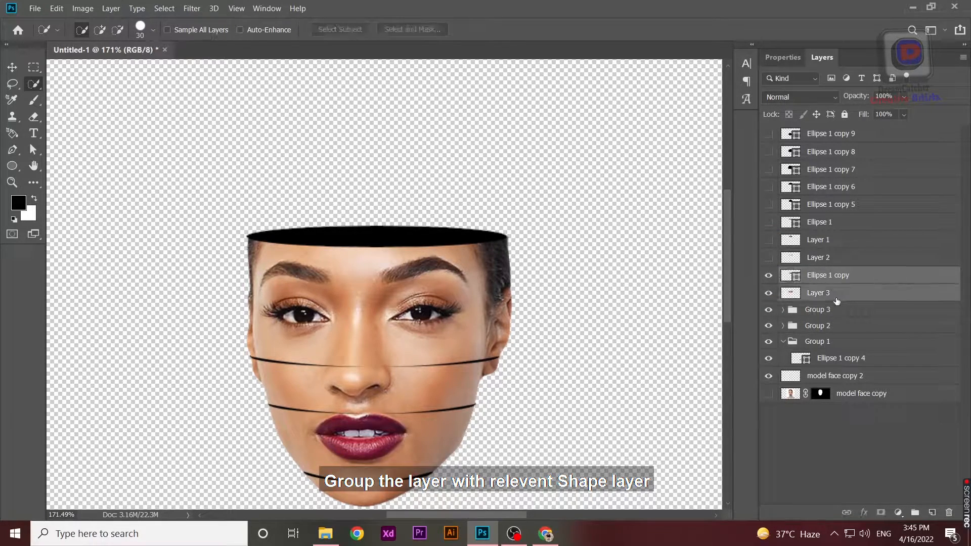
{"action": "key", "text": "ctrl+g"}
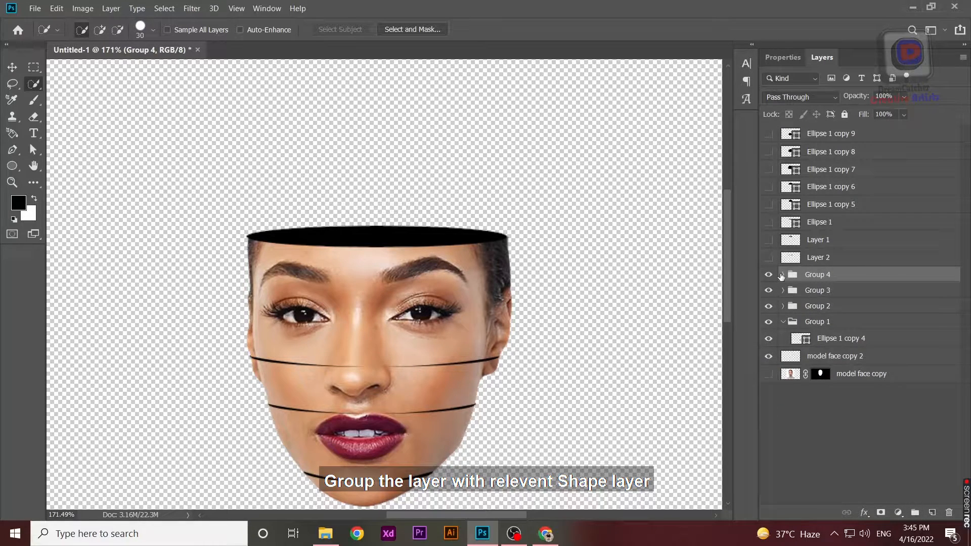
Show Layer 2 and Ellipse 1, group them beneath Layer 1, and make Layer 1 visible
{"action": "left_click", "coordinate": [770, 257]}
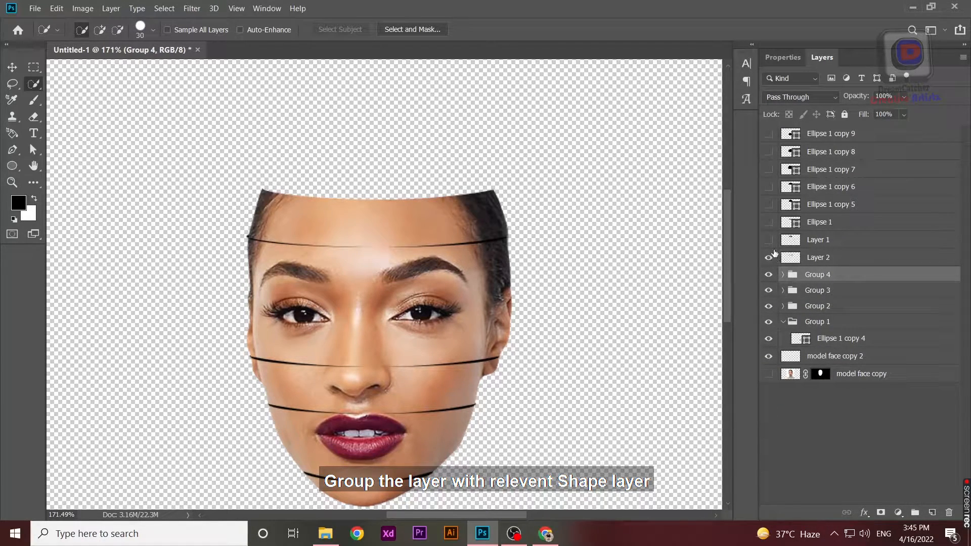
{"action": "left_click", "coordinate": [770, 208]}
{"action": "left_click", "coordinate": [769, 208]}
{"action": "left_click", "coordinate": [770, 223]}
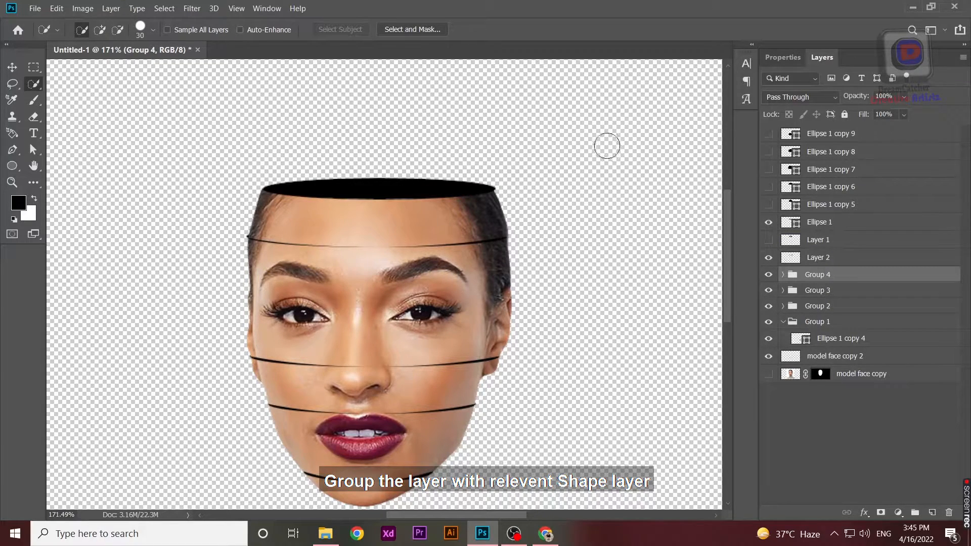
{"action": "left_click", "coordinate": [845, 225]}
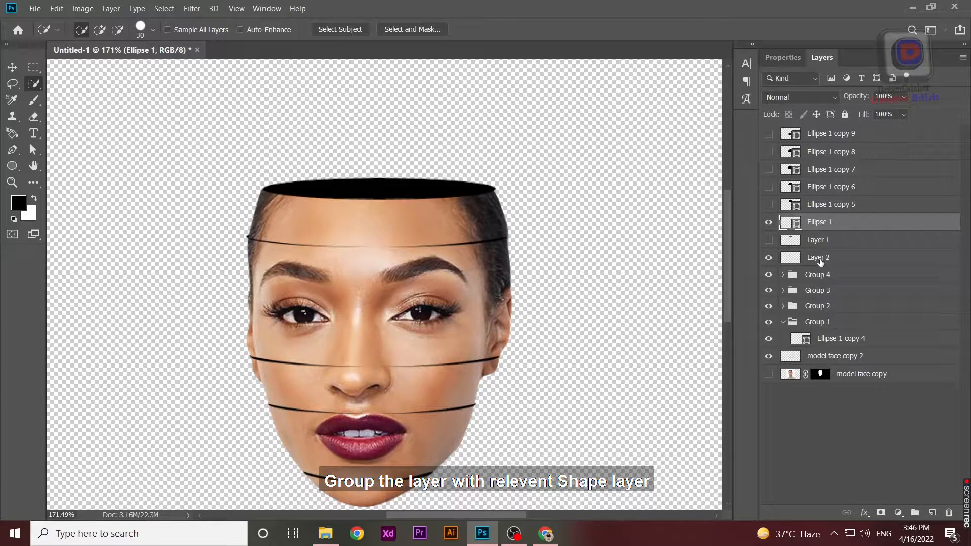
{"action": "left_click", "coordinate": [820, 258], "text": "shift"}
{"action": "left_click", "coordinate": [830, 240]}
{"action": "left_click_drag", "start_coordinate": [824, 223], "coordinate": [914, 512]}
{"action": "left_click", "coordinate": [824, 258], "text": "shift"}
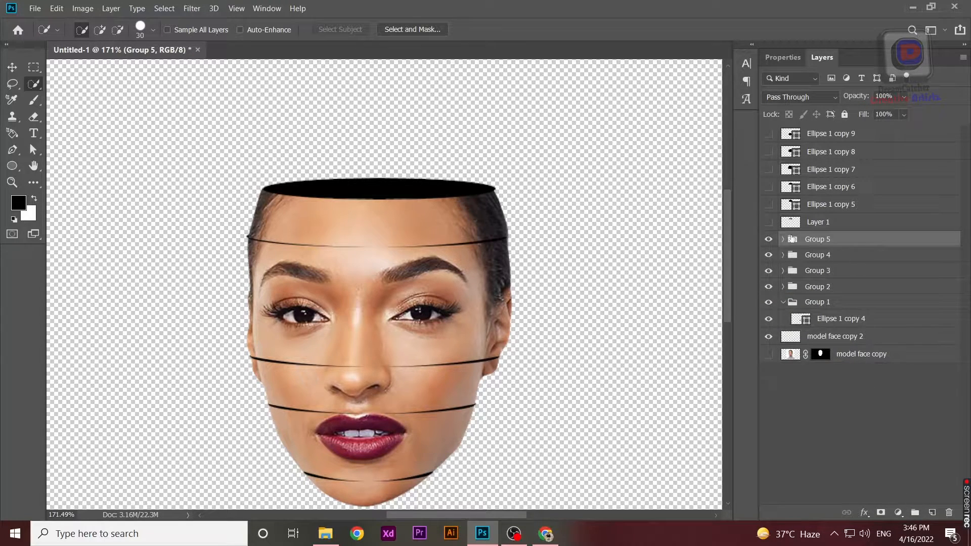
{"action": "left_click", "coordinate": [769, 223]}
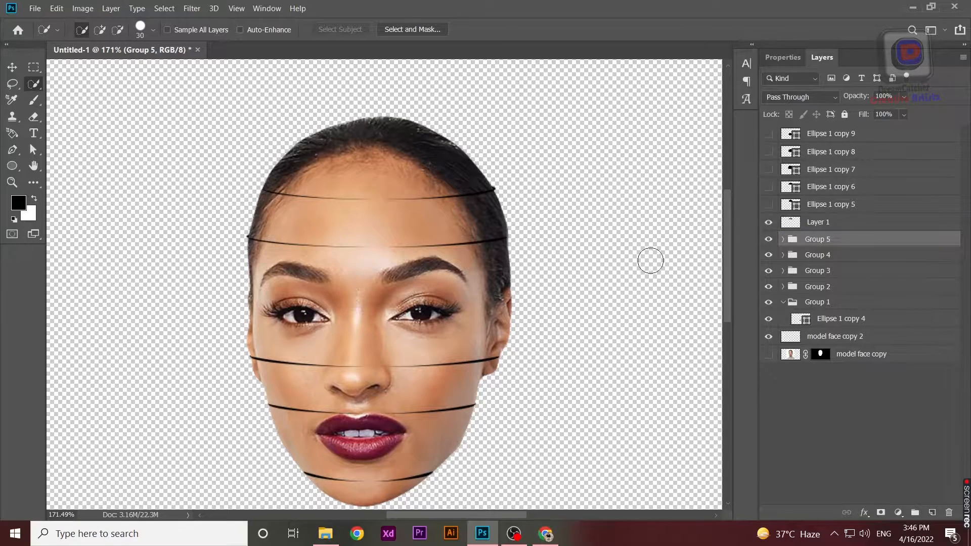
Select all layers and enlarge them together with Free Transform until the head spans about three quarters of the canvas height, centered on the canvas
{"action": "scroll", "coordinate": [641, 260], "scroll_direction": "down", "scroll_amount": 3}
{"action": "left_click", "coordinate": [829, 133]}
{"action": "left_click", "coordinate": [829, 152], "text": "shift"}
{"action": "left_click", "coordinate": [835, 170], "text": "shift"}
{"action": "left_click", "coordinate": [879, 354], "text": "shift"}
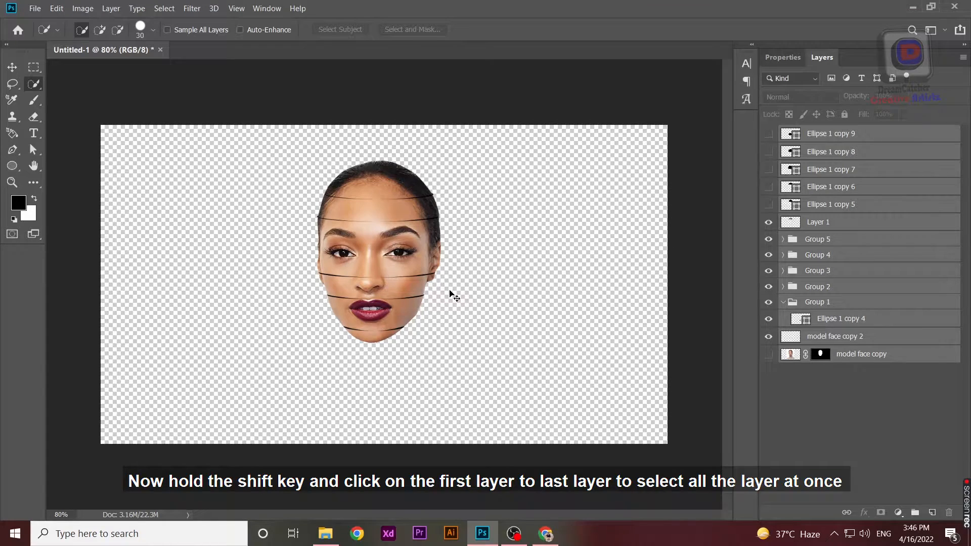
{"action": "key", "text": "ctrl+t"}
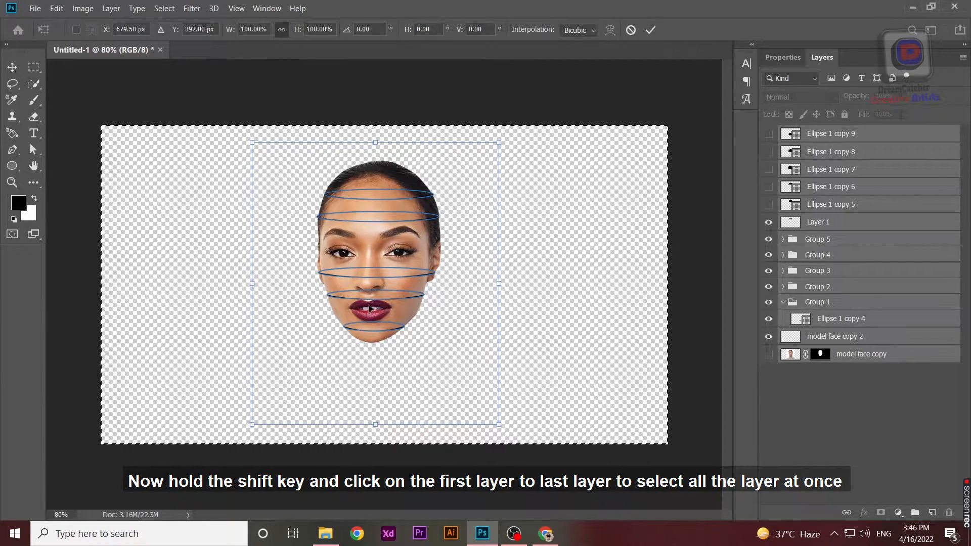
{"action": "left_click_drag", "start_coordinate": [496, 423], "coordinate": [570, 508]}
{"action": "left_click_drag", "start_coordinate": [462, 351], "coordinate": [471, 377]}
{"action": "key", "text": "ctrl+minus"}
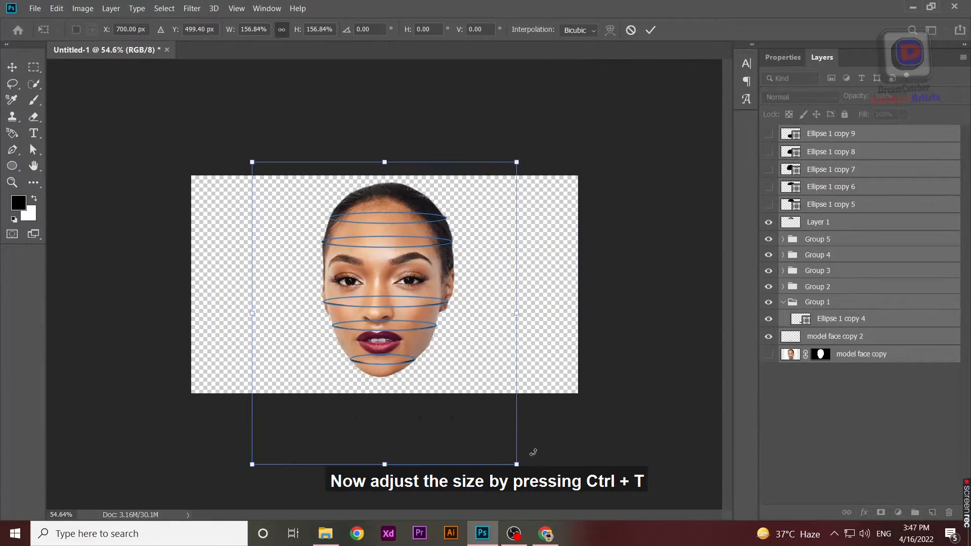
{"action": "left_click_drag", "start_coordinate": [515, 463], "coordinate": [493, 438]}
{"action": "key", "text": "Return"}
{"action": "key", "text": "w"}
{"action": "key", "text": "ctrl+0"}
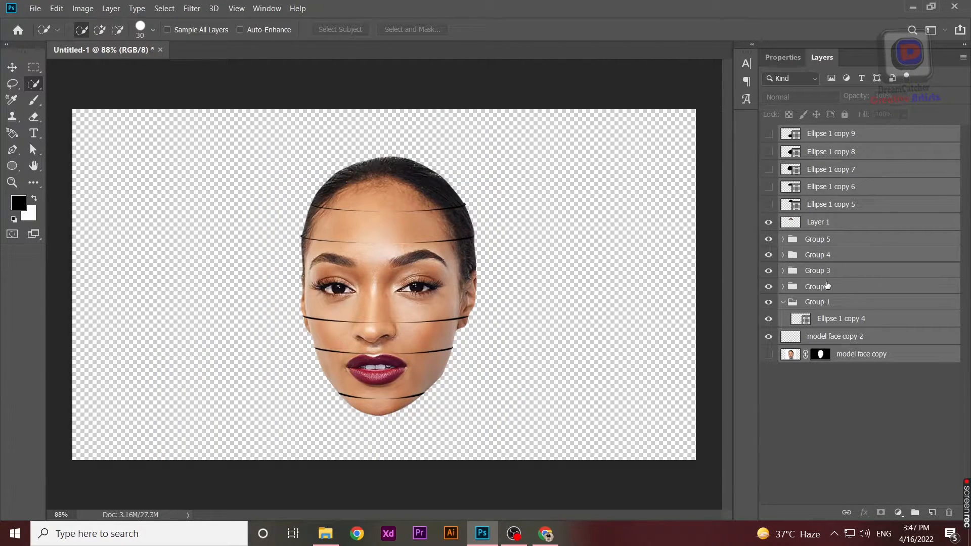
Link Ellipse 1 and Layer 2 inside Group 5 and shift the forehead slice left, past the edge of the head
{"action": "left_click", "coordinate": [768, 223]}
{"action": "key", "text": "v"}
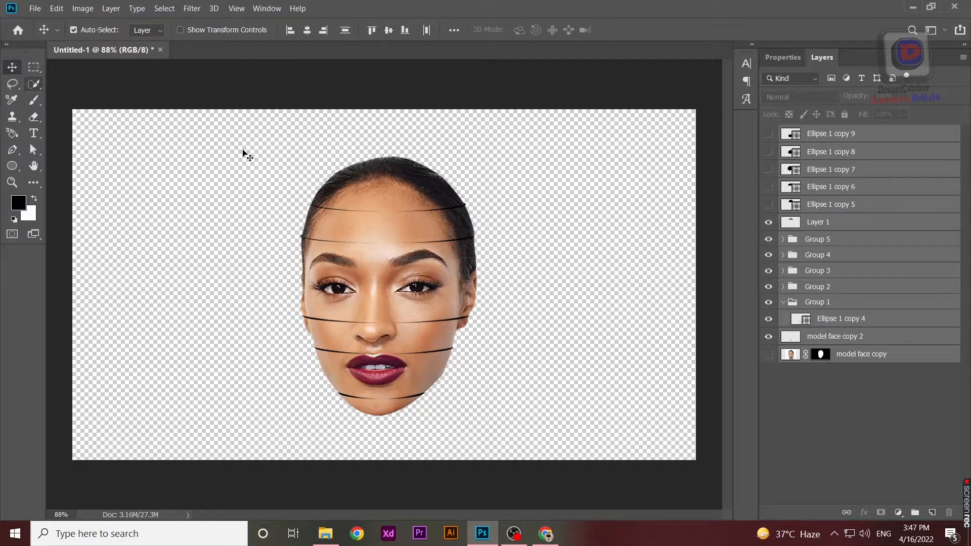
{"action": "left_click", "coordinate": [769, 223]}
{"action": "left_click", "coordinate": [771, 225]}
{"action": "left_click", "coordinate": [783, 239]}
{"action": "left_click", "coordinate": [834, 256]}
{"action": "left_click", "coordinate": [835, 273], "text": "ctrl"}
{"action": "right_click", "coordinate": [836, 271]}
{"action": "left_click", "coordinate": [701, 252]}
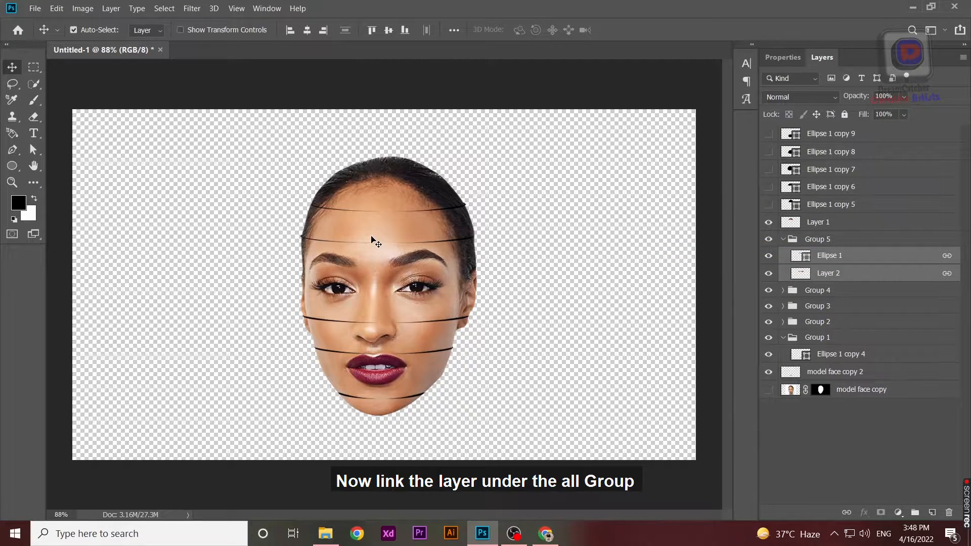
{"action": "left_click_drag", "start_coordinate": [392, 223], "coordinate": [335, 226]}
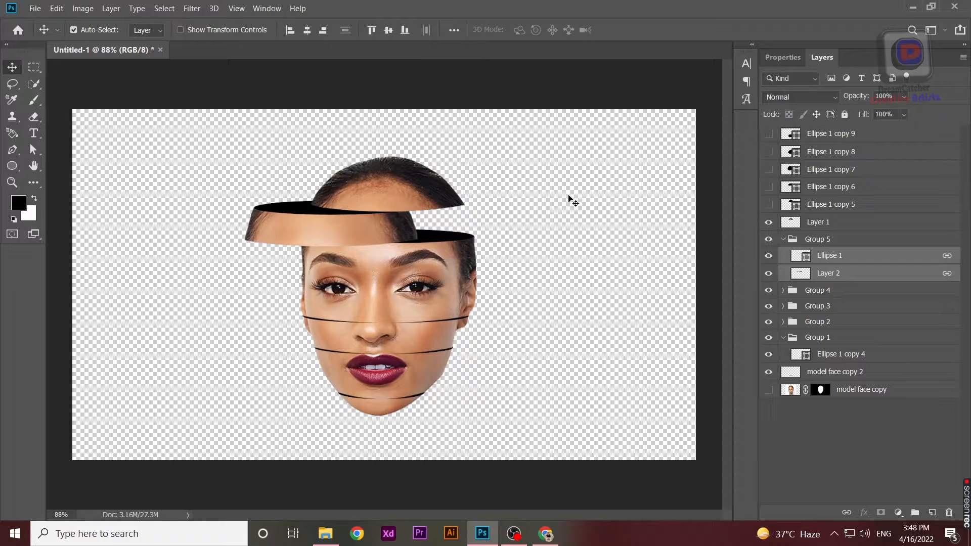
Link Ellipse 1 copy and Layer 3 inside Group 4 and shift the eye slice to the right
{"action": "left_click", "coordinate": [783, 292]}
{"action": "left_click", "coordinate": [783, 240]}
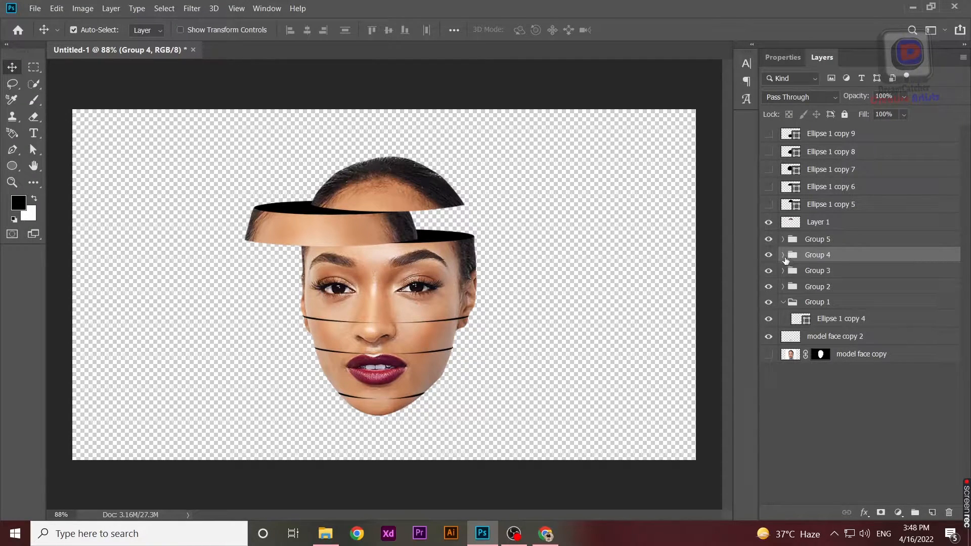
{"action": "left_click", "coordinate": [784, 255]}
{"action": "left_click", "coordinate": [849, 273]}
{"action": "left_click", "coordinate": [830, 292], "text": "shift"}
{"action": "right_click", "coordinate": [830, 292]}
{"action": "left_click", "coordinate": [677, 249]}
{"action": "left_click_drag", "start_coordinate": [408, 260], "coordinate": [457, 278]}
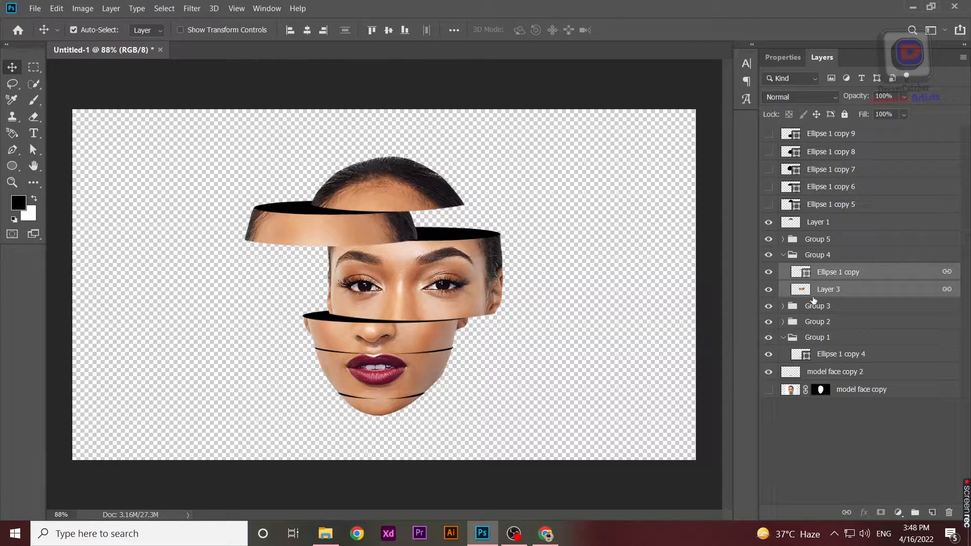
Link Ellipse 1 copy 2 and Layer 4 inside Group 3 and shift the nose slice slightly left
{"action": "left_click", "coordinate": [783, 255]}
{"action": "left_click", "coordinate": [783, 270]}
{"action": "left_click", "coordinate": [806, 307], "text": "shift"}
{"action": "left_click", "coordinate": [839, 287]}
{"action": "left_click", "coordinate": [825, 305], "text": "shift"}
{"action": "right_click", "coordinate": [822, 305]}
{"action": "left_click", "coordinate": [675, 251]}
{"action": "left_click_drag", "start_coordinate": [380, 336], "coordinate": [371, 336]}
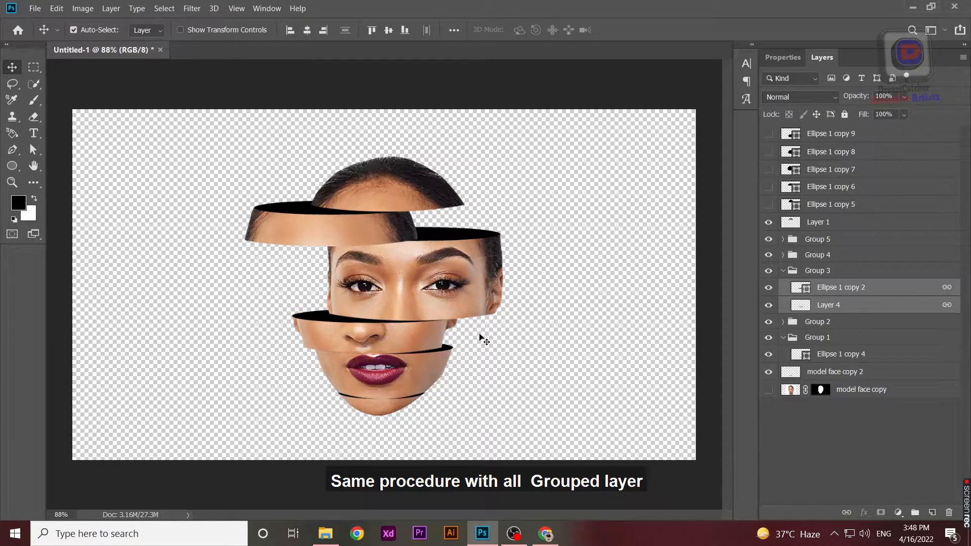
Link Ellipse 1 copy 3 and Layer 5 inside Group 2, shift the lip slice right, and bring the forehead slice partway back toward the head
{"action": "left_click", "coordinate": [783, 272]}
{"action": "left_click", "coordinate": [784, 287]}
{"action": "left_click", "coordinate": [809, 305]}
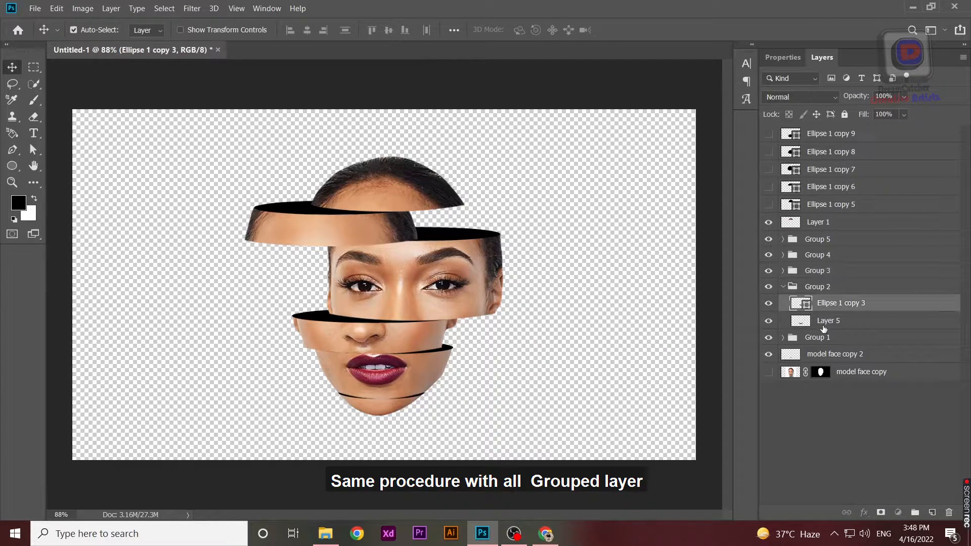
{"action": "left_click", "coordinate": [824, 324], "text": "shift"}
{"action": "right_click", "coordinate": [825, 324]}
{"action": "left_click", "coordinate": [673, 246]}
{"action": "left_click_drag", "start_coordinate": [398, 367], "coordinate": [409, 368]}
{"action": "left_click_drag", "start_coordinate": [332, 242], "coordinate": [353, 233]}
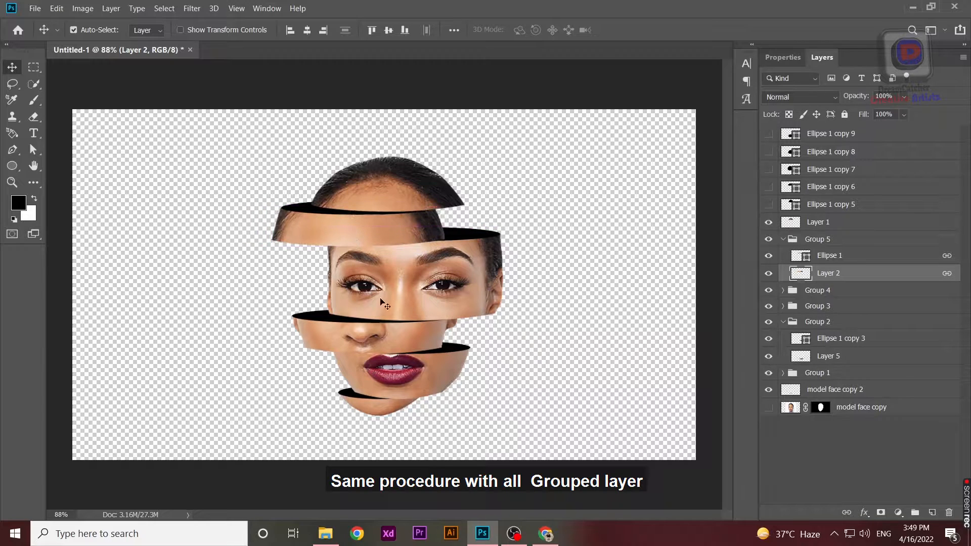
Move model face copy 2 into Group 1, link it with Ellipse 1 copy 4 and shift the chin slice slightly down and left
{"action": "left_click", "coordinate": [386, 418]}
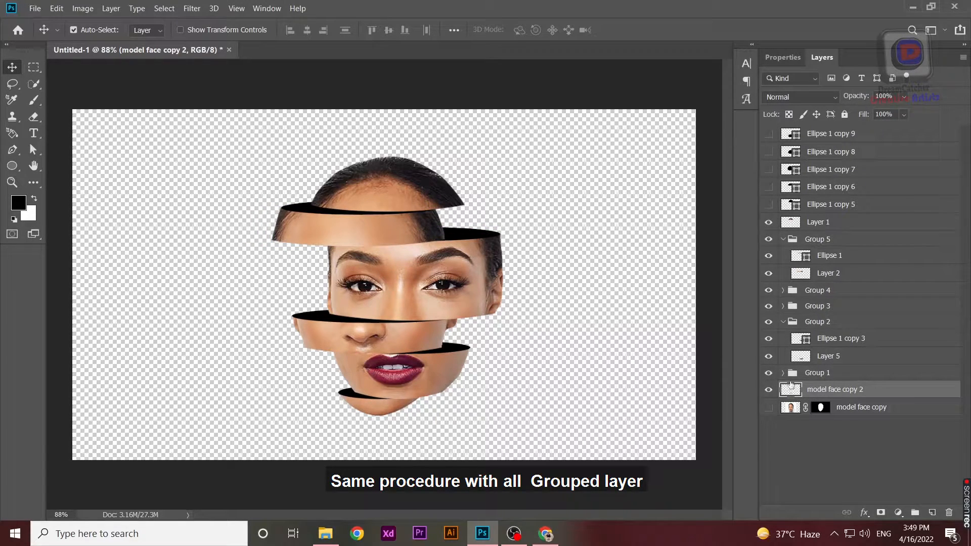
{"action": "mouse_move", "coordinate": [373, 407]}
{"action": "left_mouse_down"}
{"action": "mouse_move", "coordinate": [392, 411]}
{"action": "mouse_move", "coordinate": [372, 412]}
{"action": "left_mouse_up"}
{"action": "left_click", "coordinate": [783, 373]}
{"action": "left_click_drag", "start_coordinate": [814, 406], "coordinate": [816, 383]}
{"action": "left_click", "coordinate": [828, 407], "text": "ctrl"}
{"action": "right_click", "coordinate": [829, 407]}
{"action": "left_click", "coordinate": [684, 249]}
{"action": "left_click_drag", "start_coordinate": [368, 406], "coordinate": [365, 409]}
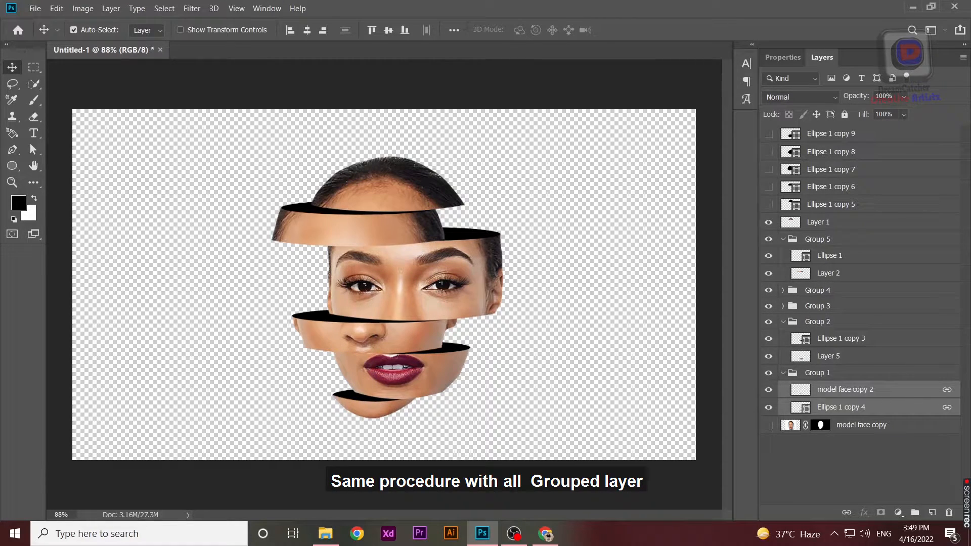
Add a new layer below model face copy, create a Gradient fill layer from it and open its gradient for editing
{"action": "left_click", "coordinate": [901, 430]}
{"action": "left_click", "coordinate": [932, 512], "text": "ctrl"}
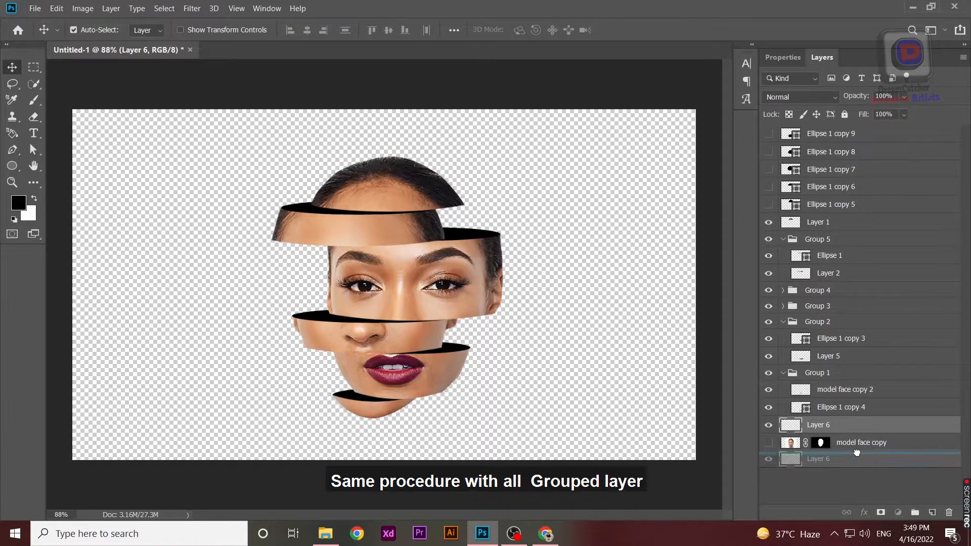
{"action": "left_click", "coordinate": [897, 512]}
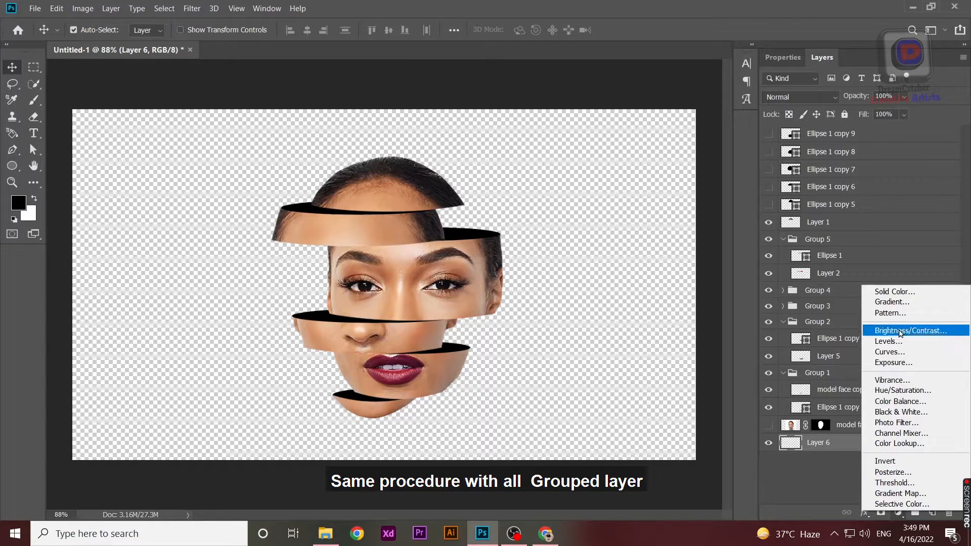
{"action": "left_click", "coordinate": [889, 307]}
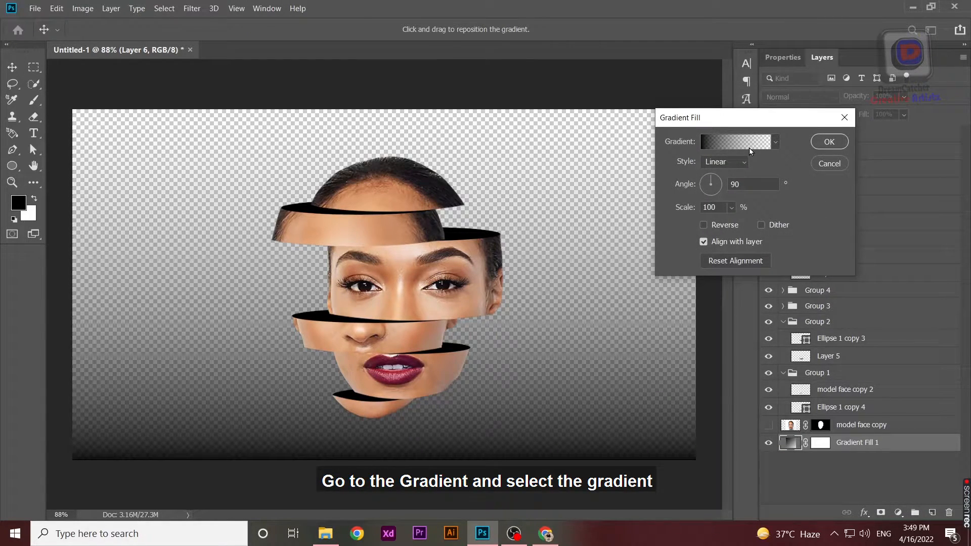
{"action": "left_click", "coordinate": [750, 145]}
Try various gradient presets on the background, including Foreground to Background, Chrome, Blue, Yellow, Blue and Violet, Orange
{"action": "left_click", "coordinate": [693, 121]}
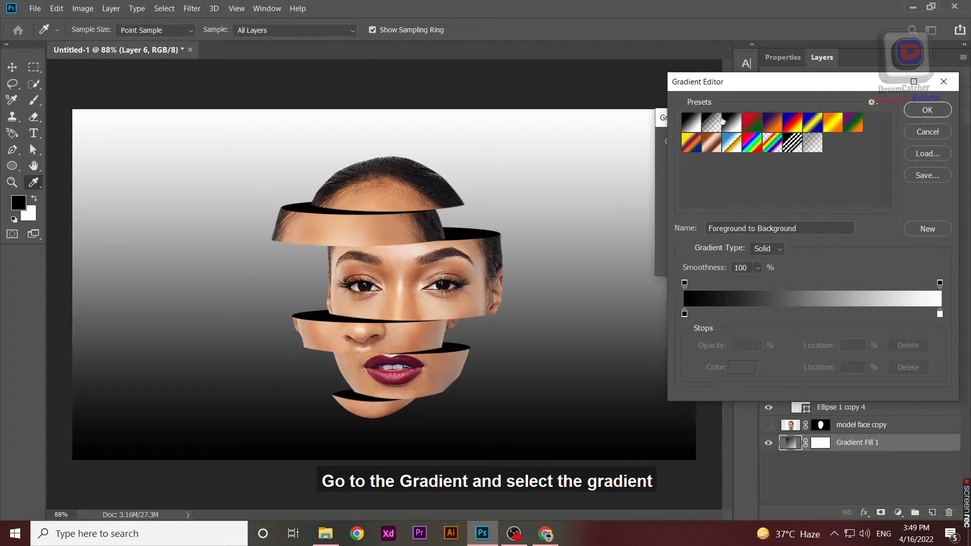
{"action": "left_click", "coordinate": [713, 122]}
{"action": "left_click", "coordinate": [731, 121]}
{"action": "left_click", "coordinate": [752, 122]}
{"action": "left_click", "coordinate": [772, 122]}
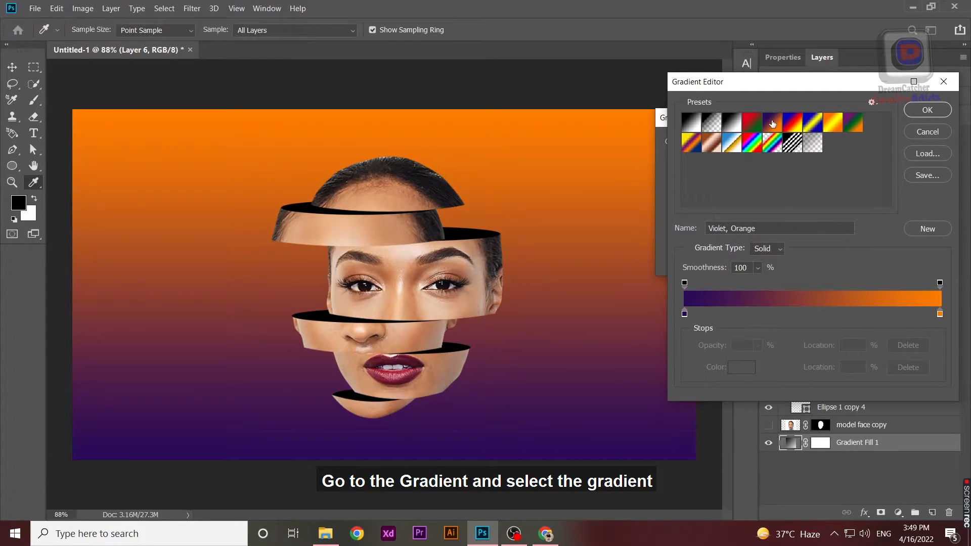
{"action": "left_click", "coordinate": [792, 122]}
{"action": "left_click", "coordinate": [810, 127]}
{"action": "left_click", "coordinate": [834, 124]}
{"action": "left_click", "coordinate": [855, 124]}
{"action": "left_click", "coordinate": [731, 150]}
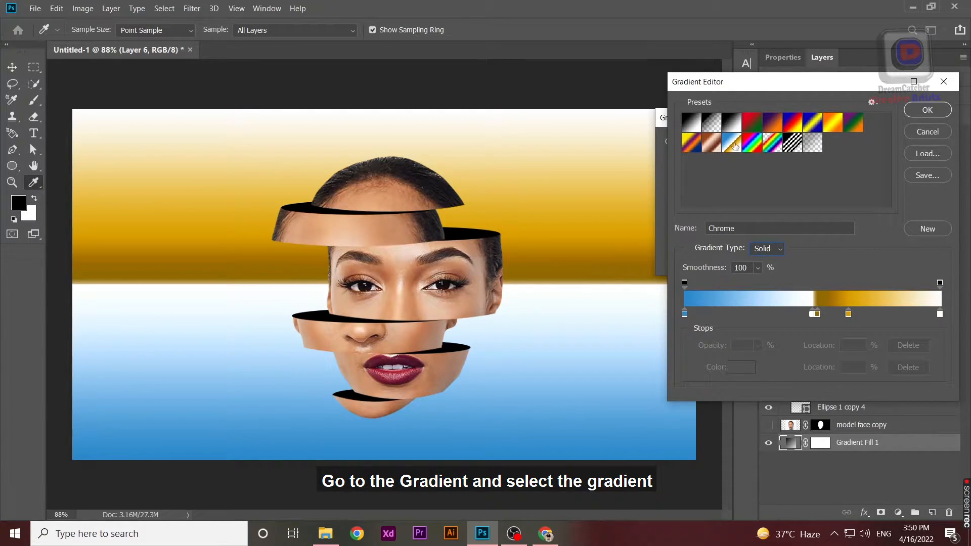
{"action": "left_click", "coordinate": [717, 146]}
{"action": "left_click", "coordinate": [693, 148]}
{"action": "left_click", "coordinate": [808, 129]}
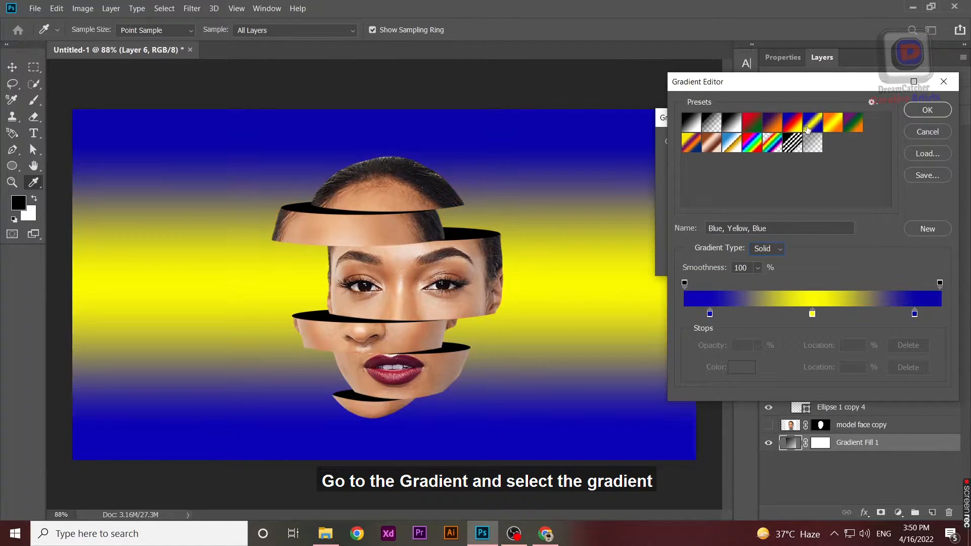
{"action": "left_click", "coordinate": [833, 127]}
{"action": "left_click", "coordinate": [773, 130]}
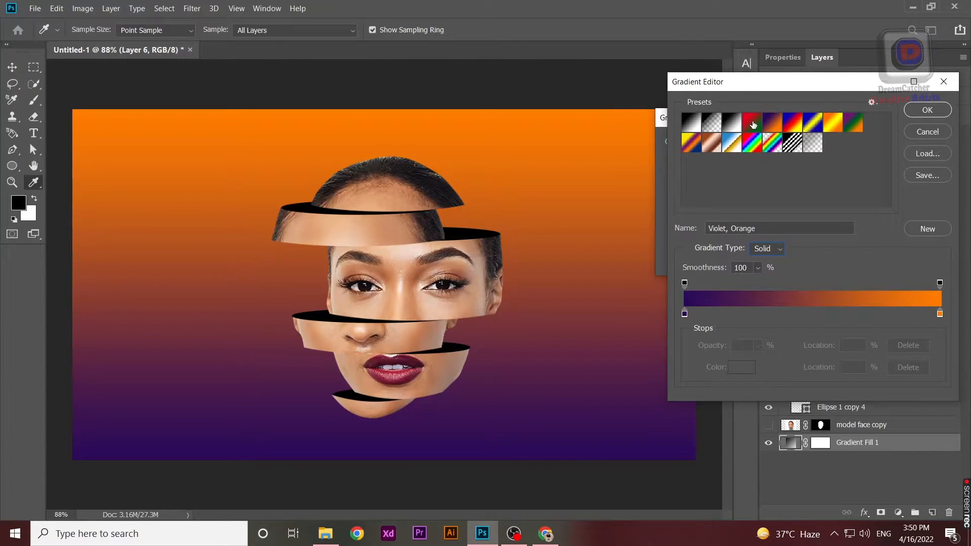
Choose the red-to-green preset for the background gradient and accept it
{"action": "left_click", "coordinate": [752, 122]}
{"action": "left_click", "coordinate": [928, 110]}
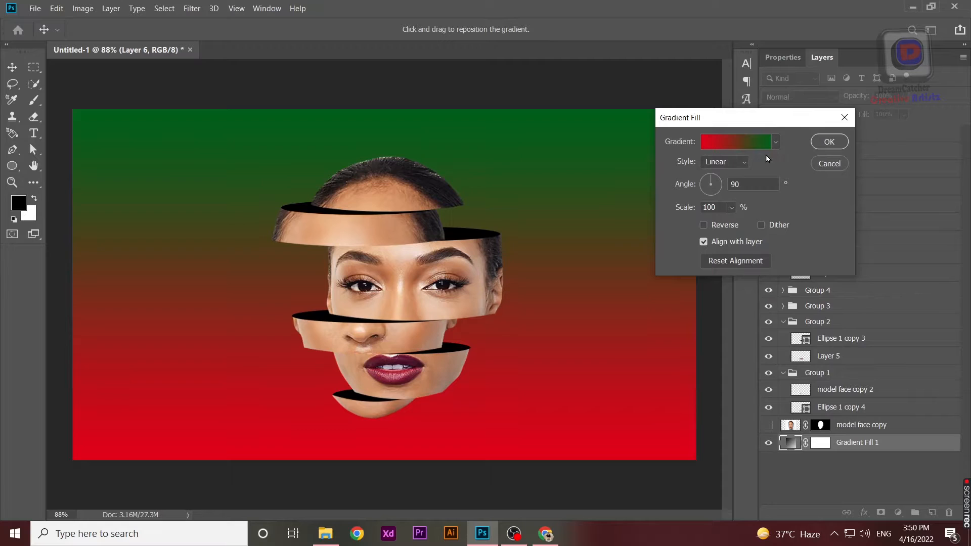
Try reversing the background gradient, then adjust its scale and accept the gradient fill
{"action": "left_click", "coordinate": [708, 226]}
{"action": "left_click", "coordinate": [708, 226]}
{"action": "left_click", "coordinate": [731, 208]}
{"action": "mouse_move", "coordinate": [739, 224]}
{"action": "left_mouse_down"}
{"action": "mouse_move", "coordinate": [784, 222]}
{"action": "mouse_move", "coordinate": [740, 222]}
{"action": "left_mouse_up"}
{"action": "left_click", "coordinate": [842, 143]}
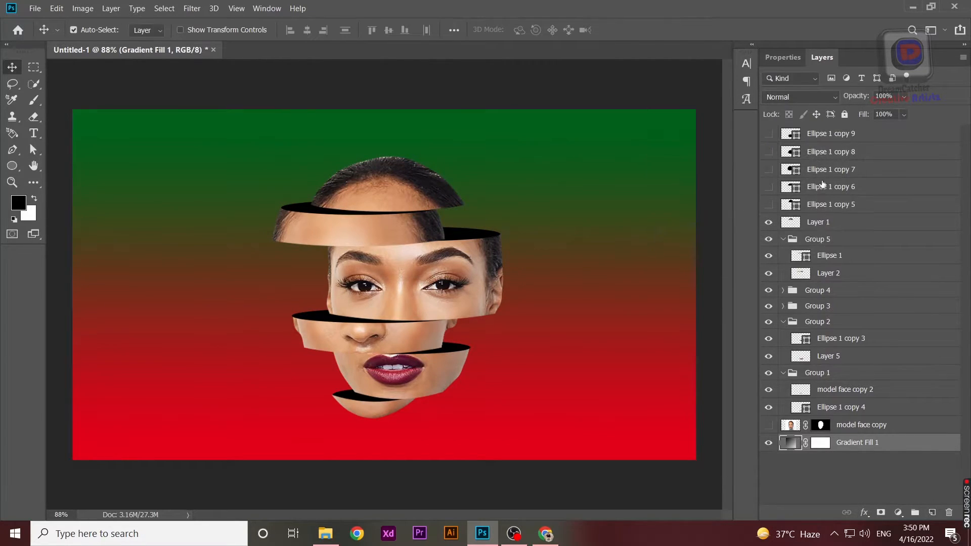
Recolor the Ellipse 1 copy 4 shape in Group 1 bright yellow
{"action": "double_click", "coordinate": [800, 407]}
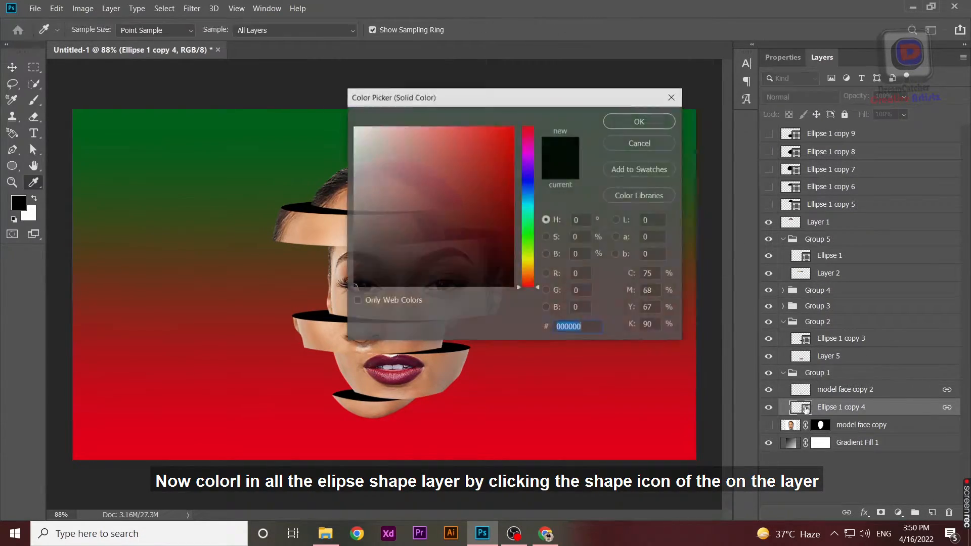
{"action": "left_click", "coordinate": [528, 264]}
{"action": "left_click_drag", "start_coordinate": [499, 226], "coordinate": [512, 128]}
{"action": "left_click", "coordinate": [640, 121]}
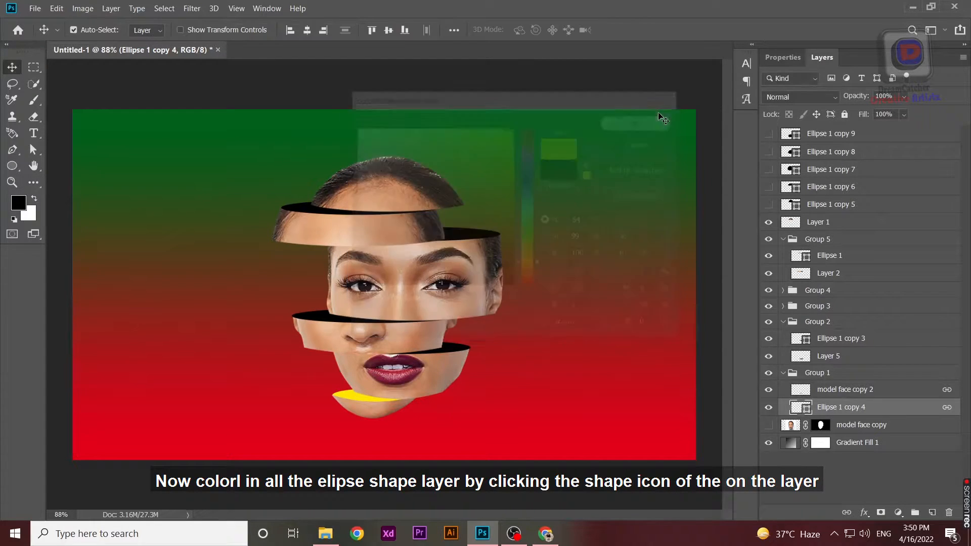
Recolor the Ellipse 1 copy 2 shape in Group 3 bright green (#78ff00)
{"action": "left_click", "coordinate": [840, 340]}
{"action": "left_click", "coordinate": [784, 322]}
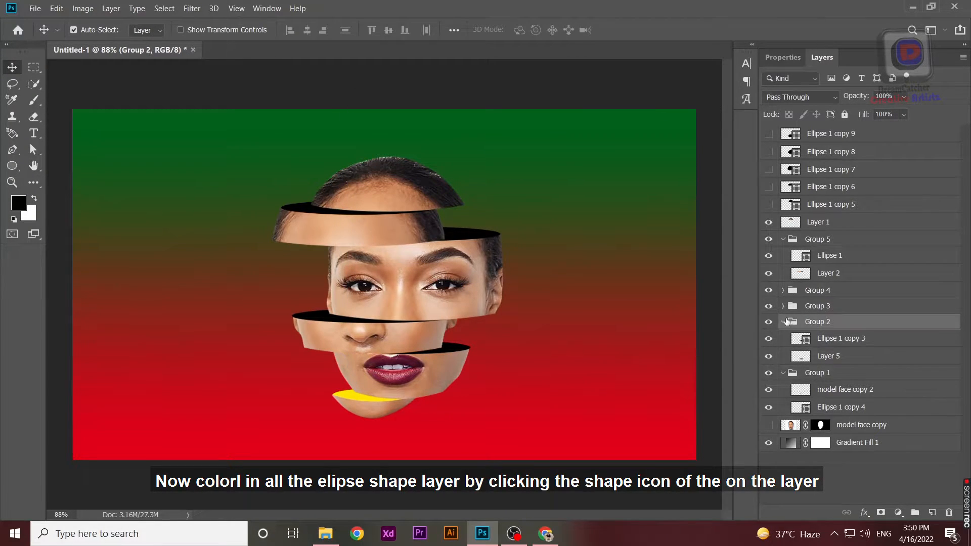
{"action": "left_click", "coordinate": [783, 307]}
{"action": "double_click", "coordinate": [802, 324]}
{"action": "left_click_drag", "start_coordinate": [530, 266], "coordinate": [530, 249]}
{"action": "left_click", "coordinate": [513, 128]}
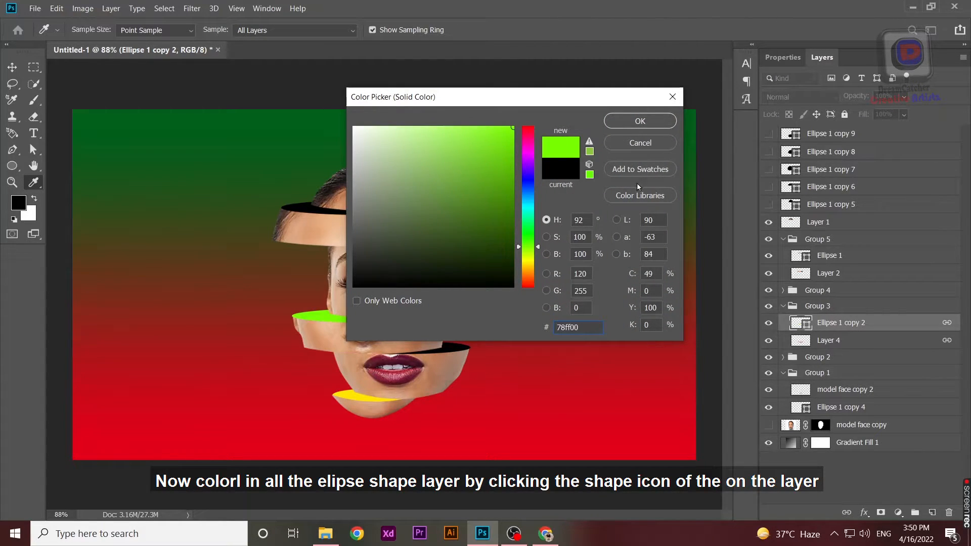
{"action": "left_click", "coordinate": [640, 121]}
Recolor the Ellipse 1 copy 3 shape in Group 2 bright green
{"action": "double_click", "coordinate": [802, 374]}
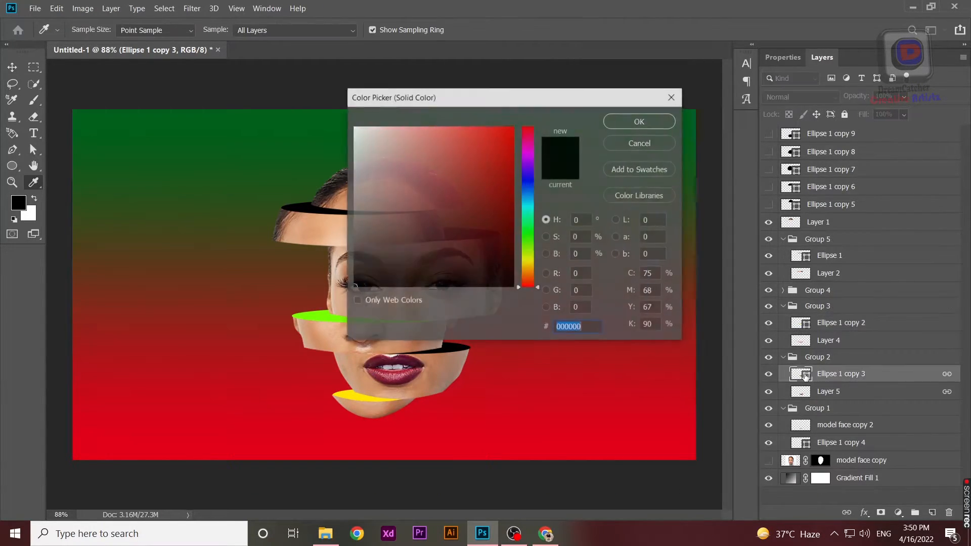
{"action": "left_click", "coordinate": [529, 262]}
{"action": "left_click", "coordinate": [506, 131]}
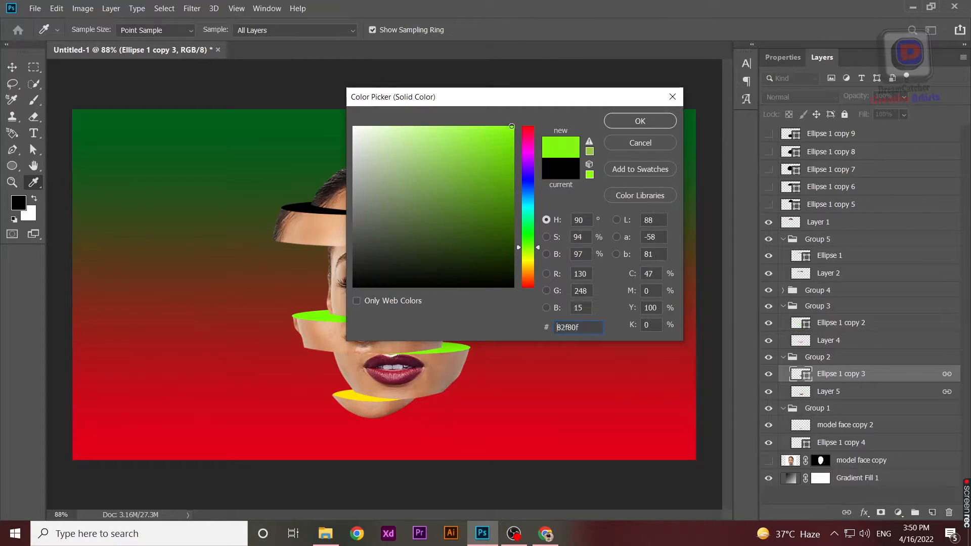
{"action": "left_click", "coordinate": [640, 122]}
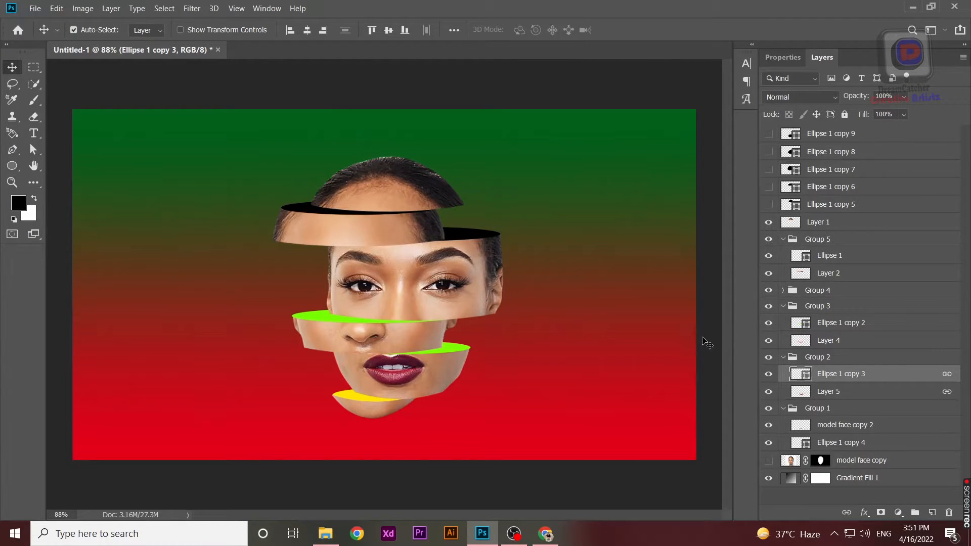
Change the Ellipse 1 copy 2 shape in Group 3 to cyan
{"action": "left_click", "coordinate": [783, 357]}
{"action": "double_click", "coordinate": [801, 322]}
{"action": "left_click", "coordinate": [528, 212]}
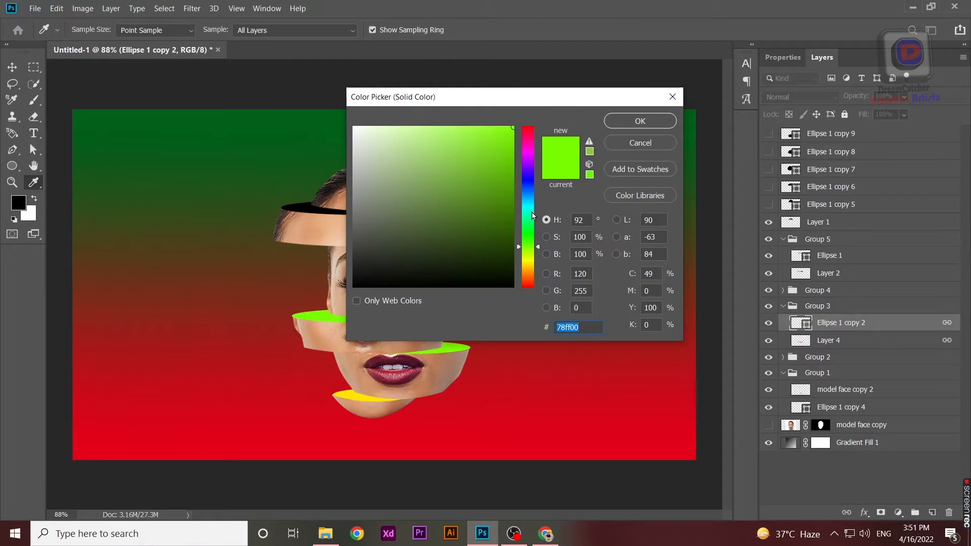
{"action": "left_click", "coordinate": [624, 121]}
Recolor the Ellipse 1 copy shape in Group 4 blue (#1800ff)
{"action": "left_click", "coordinate": [783, 291]}
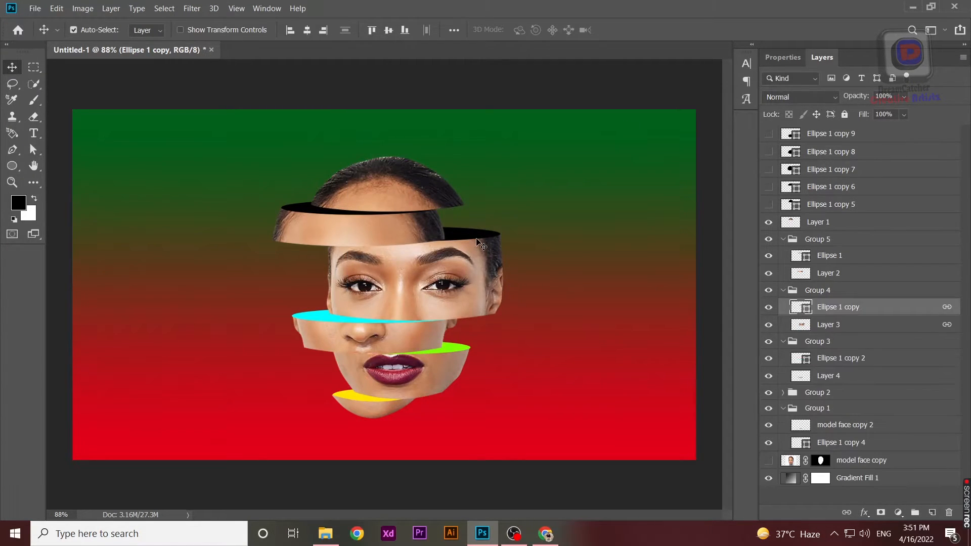
{"action": "double_click", "coordinate": [802, 307]}
{"action": "left_click", "coordinate": [532, 182]}
{"action": "left_click", "coordinate": [513, 128]}
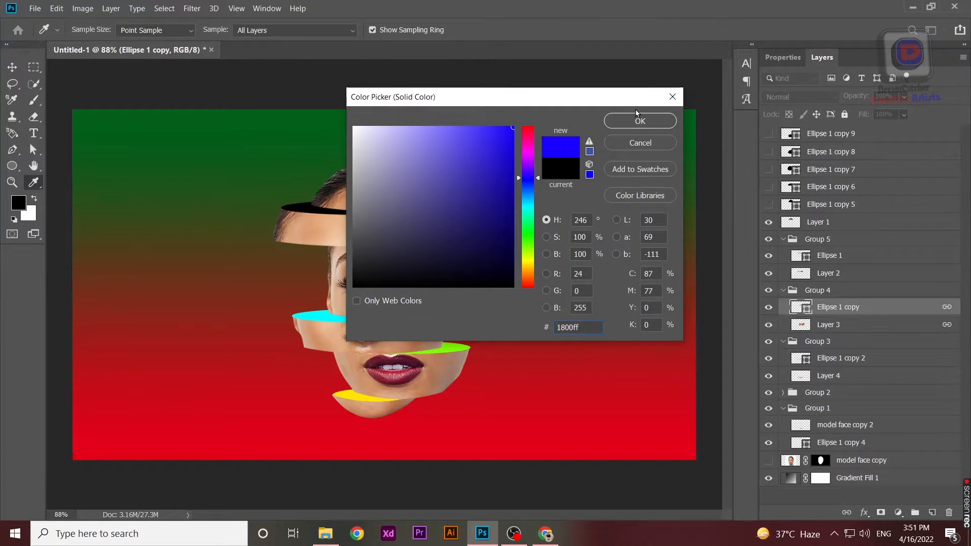
{"action": "left_click", "coordinate": [638, 121]}
Recolor the Ellipse 1 shape in Group 5 purple (#c000ff)
{"action": "left_click", "coordinate": [352, 227]}
{"action": "double_click", "coordinate": [801, 256]}
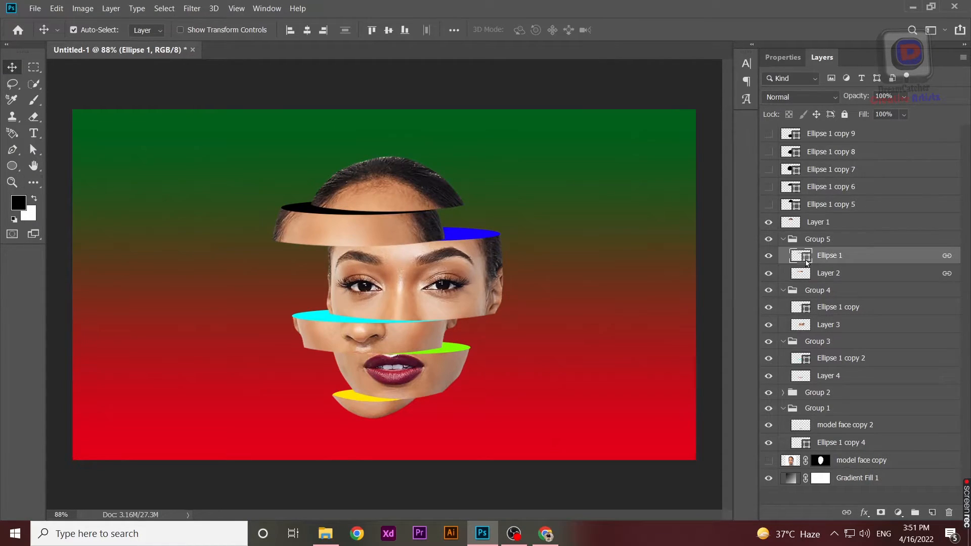
{"action": "left_click", "coordinate": [513, 131]}
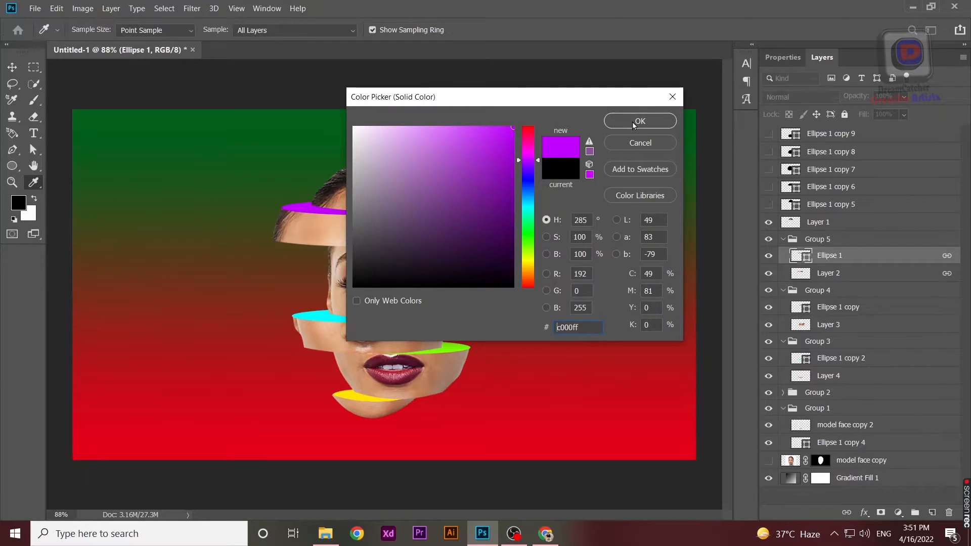
{"action": "left_click", "coordinate": [640, 121]}
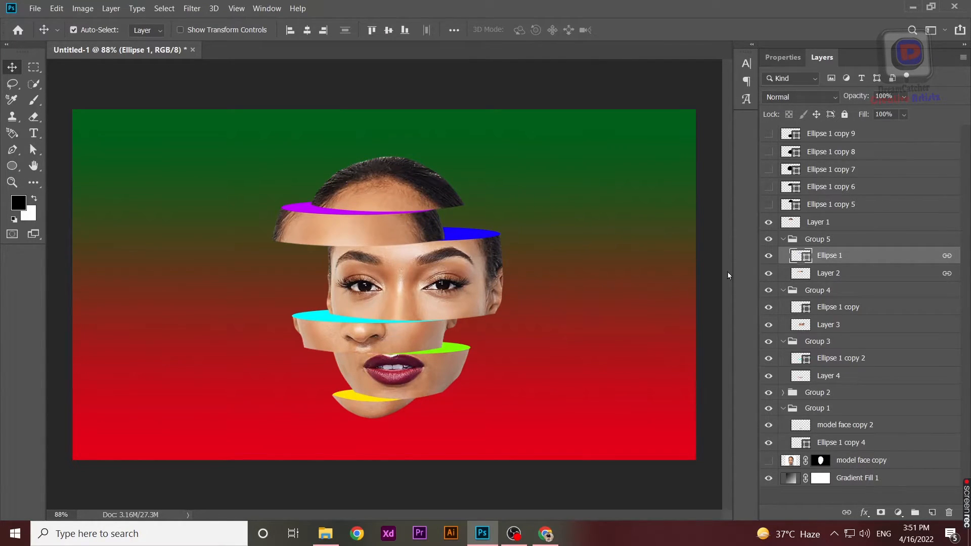
Collapse all the slice groups, from Group 5 down to Group 1, in the layer list
{"action": "left_click", "coordinate": [783, 239]}
{"action": "left_click", "coordinate": [783, 255]}
{"action": "left_click", "coordinate": [787, 271]}
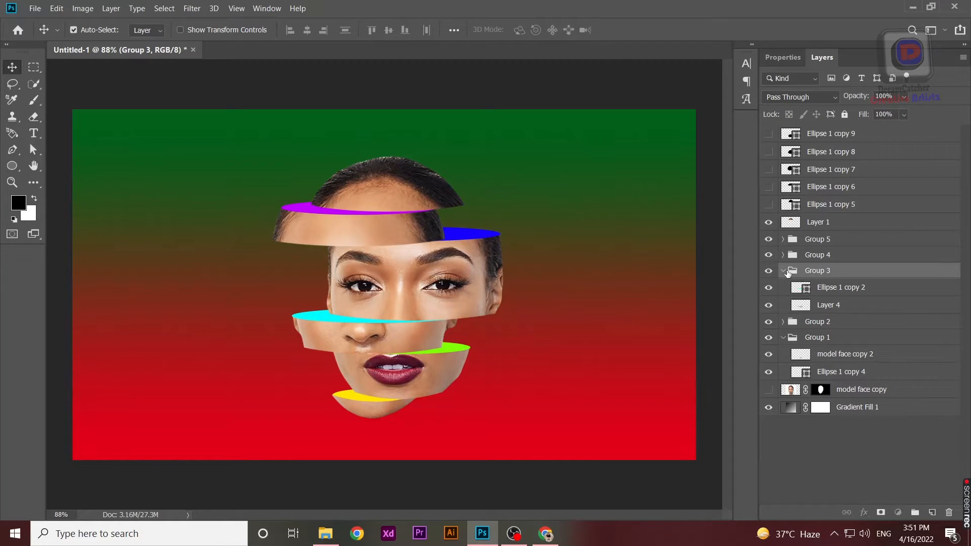
{"action": "left_click", "coordinate": [787, 271]}
{"action": "left_click", "coordinate": [784, 287]}
{"action": "left_click", "coordinate": [783, 288]}
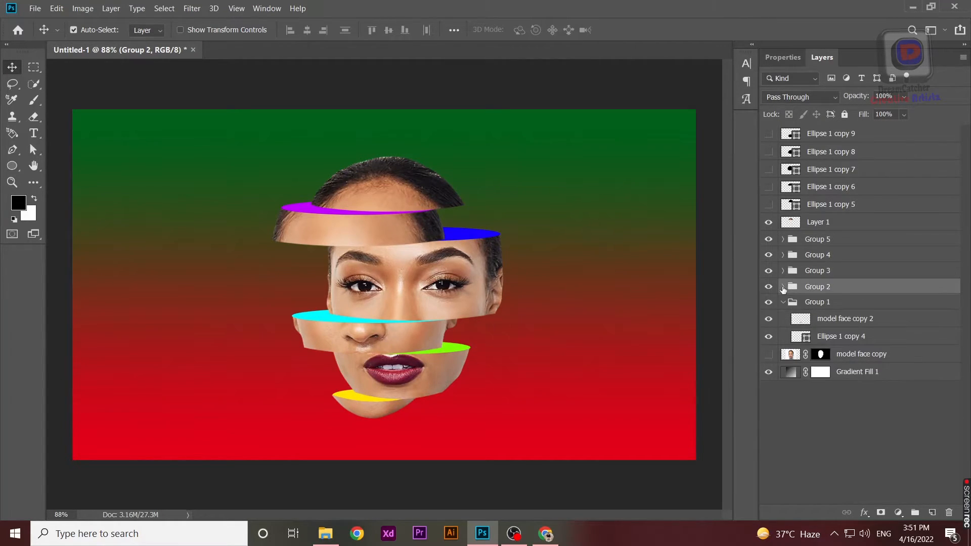
{"action": "left_click", "coordinate": [783, 303]}
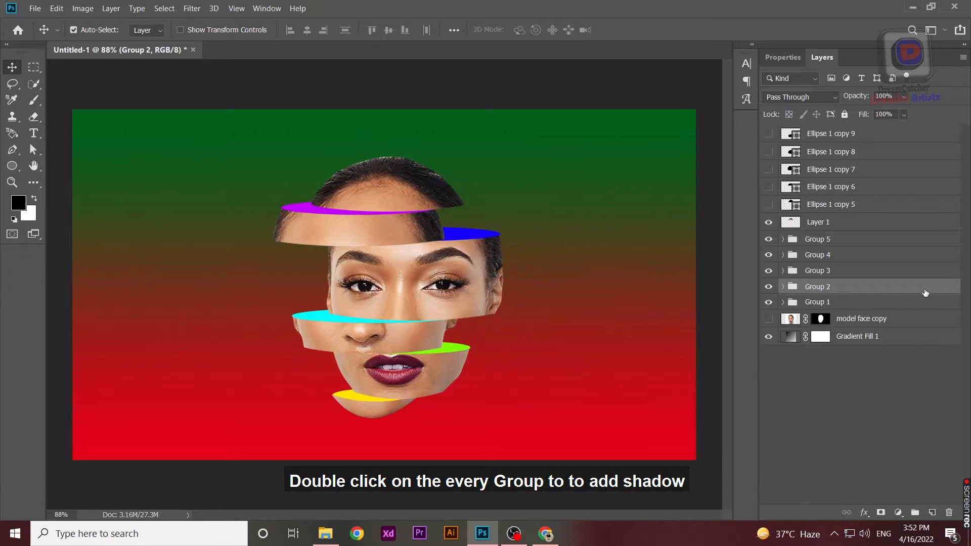
Add a black Multiply drop shadow to Group 2 with 35% opacity, 90° angle, 7 px distance and 2 px size
{"action": "key", "text": "space"}
{"action": "double_click", "coordinate": [875, 293]}
{"action": "left_click", "coordinate": [484, 333]}
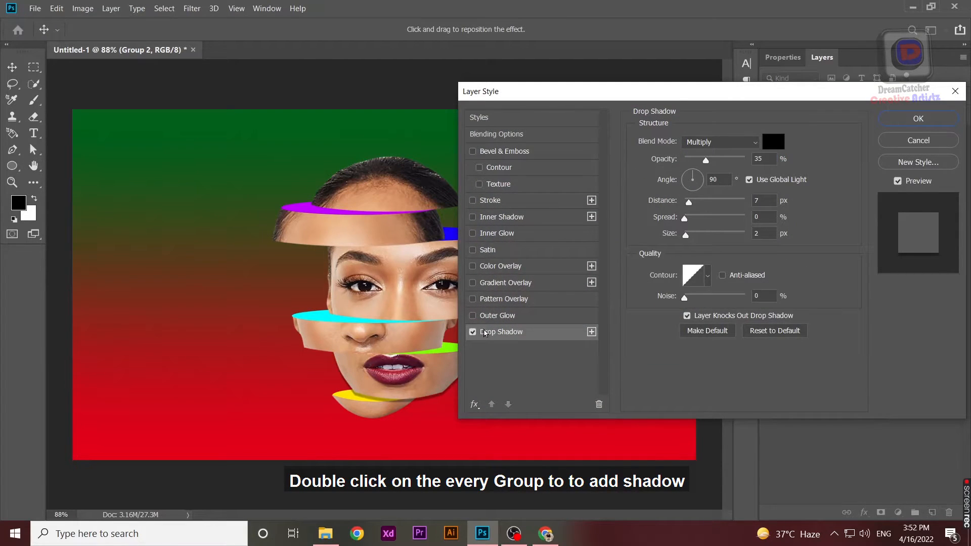
{"action": "left_click", "coordinate": [922, 121]}
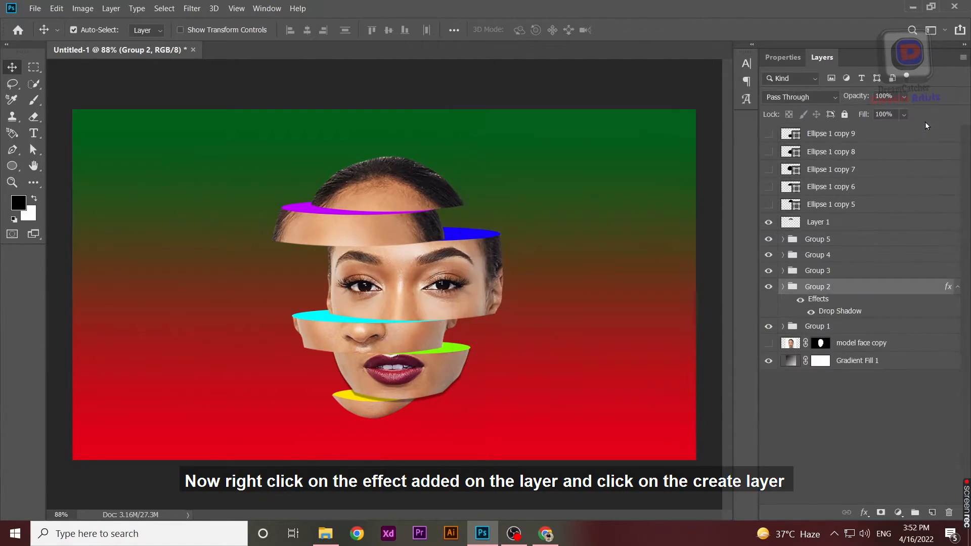
Convert Group 2's drop shadow effect into a separate layer
{"action": "right_click", "coordinate": [944, 289]}
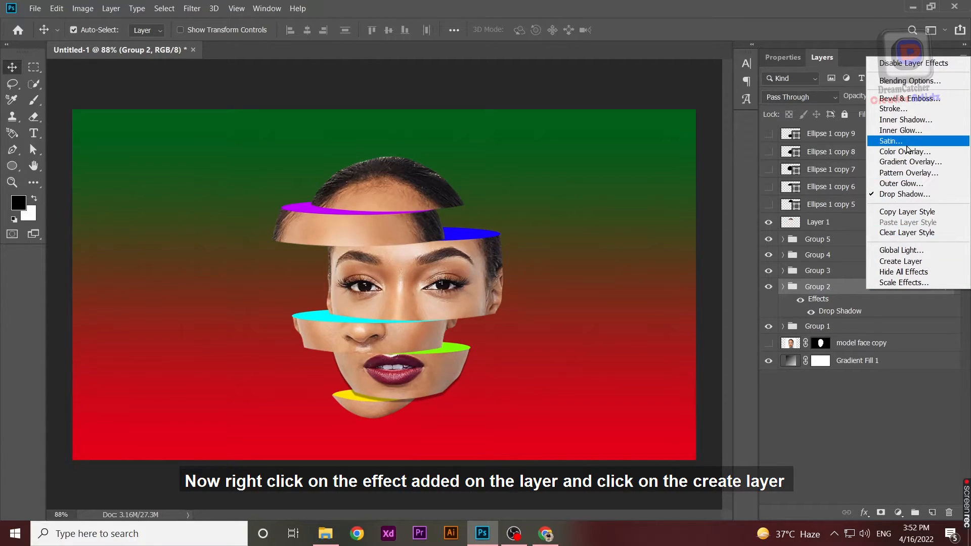
{"action": "left_click", "coordinate": [898, 437]}
{"action": "right_click", "coordinate": [947, 289]}
{"action": "left_click", "coordinate": [905, 261]}
{"action": "left_click", "coordinate": [463, 215]}
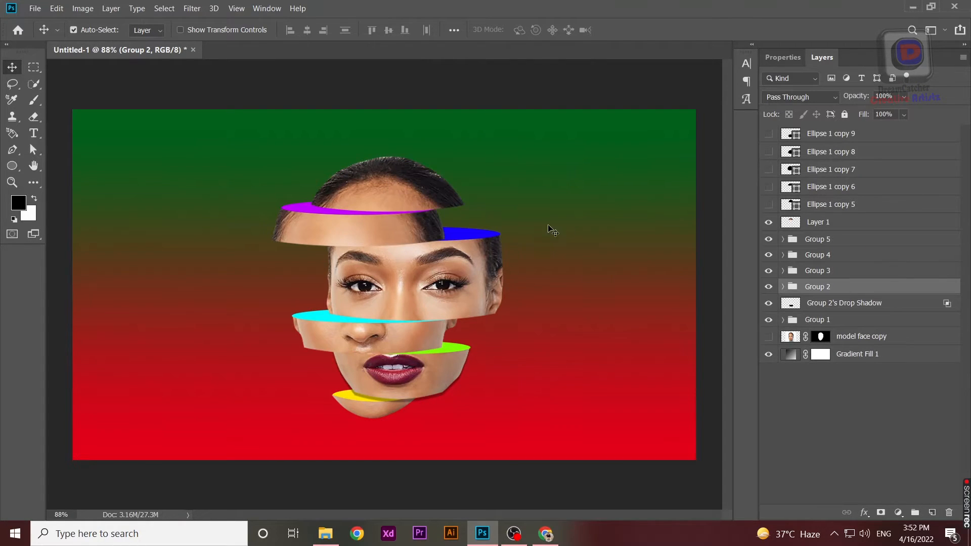
Erase the stray shadow along the right edge of the mouth slice on the Group 2's Drop Shadow layer
{"action": "left_click", "coordinate": [807, 306]}
{"action": "key", "text": "e"}
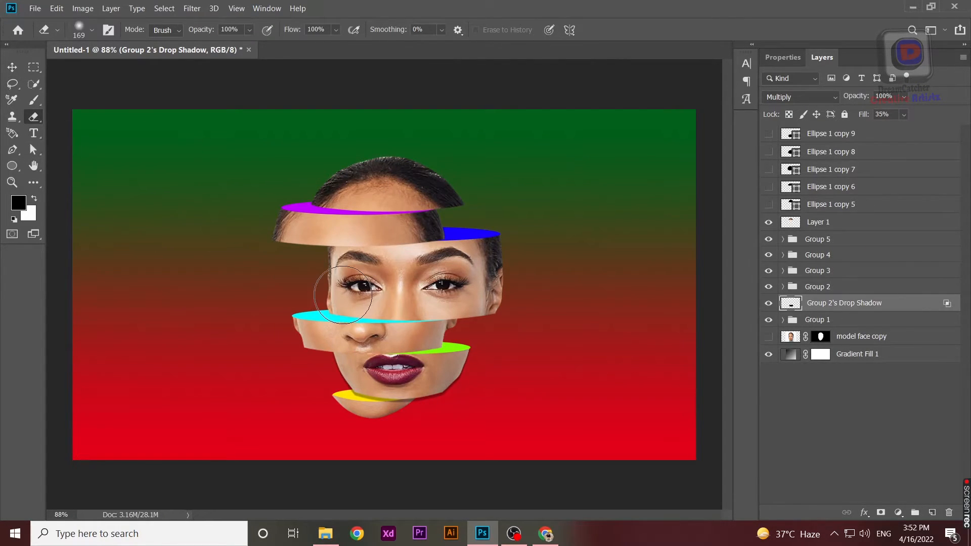
{"action": "scroll", "coordinate": [350, 295], "scroll_direction": "up", "scroll_amount": 2}
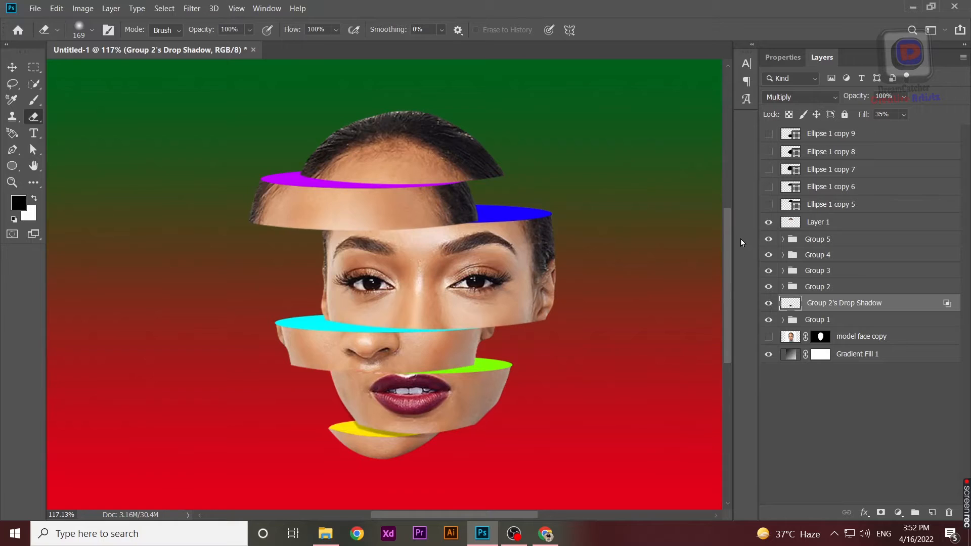
Toggle the visibility of Layer 5 in Group 2 to check which face slice it holds
{"action": "left_click", "coordinate": [782, 287]}
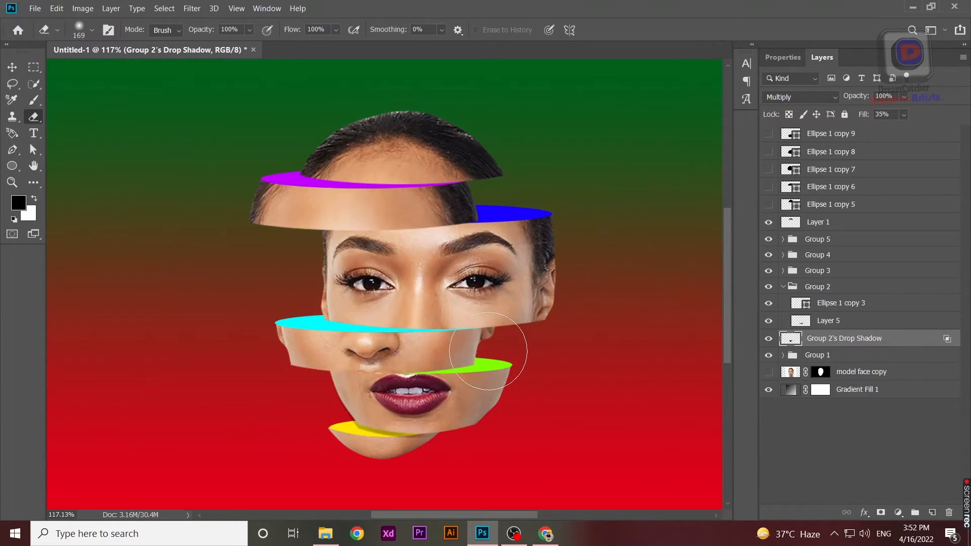
{"action": "left_click", "coordinate": [818, 321]}
{"action": "left_click", "coordinate": [769, 322]}
{"action": "left_click", "coordinate": [768, 322]}
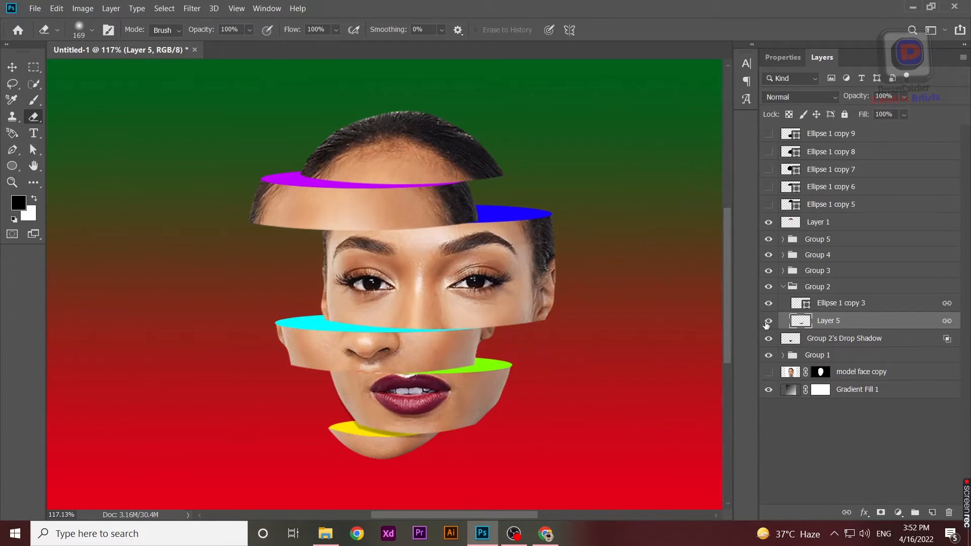
{"action": "left_click", "coordinate": [783, 287]}
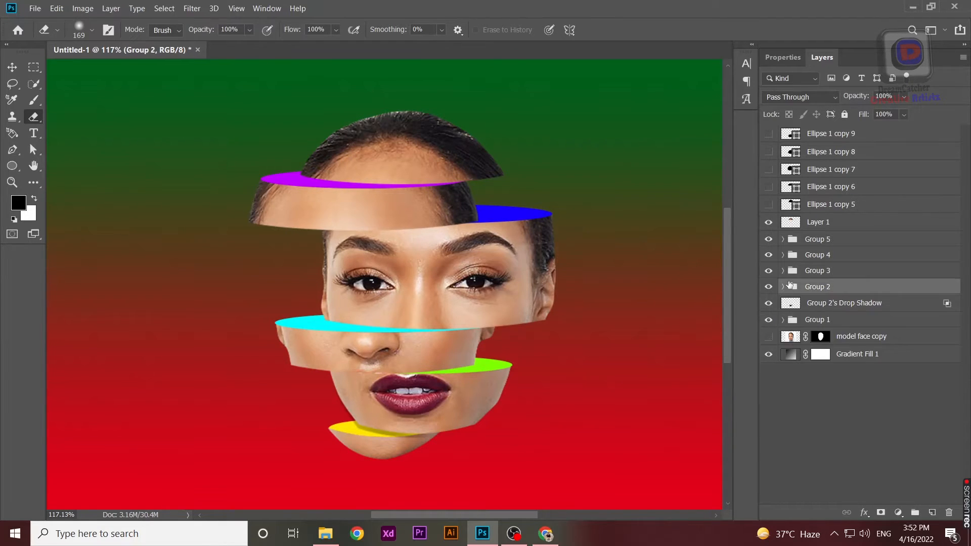
Add a Multiply drop shadow to Group 3 with 35% opacity, a 132° angle, 7 px distance and 2 px size
{"action": "double_click", "coordinate": [880, 276]}
{"action": "left_click", "coordinate": [485, 328]}
{"action": "left_click_drag", "start_coordinate": [683, 85], "coordinate": [811, 46]}
{"action": "left_click_drag", "start_coordinate": [825, 134], "coordinate": [823, 136]}
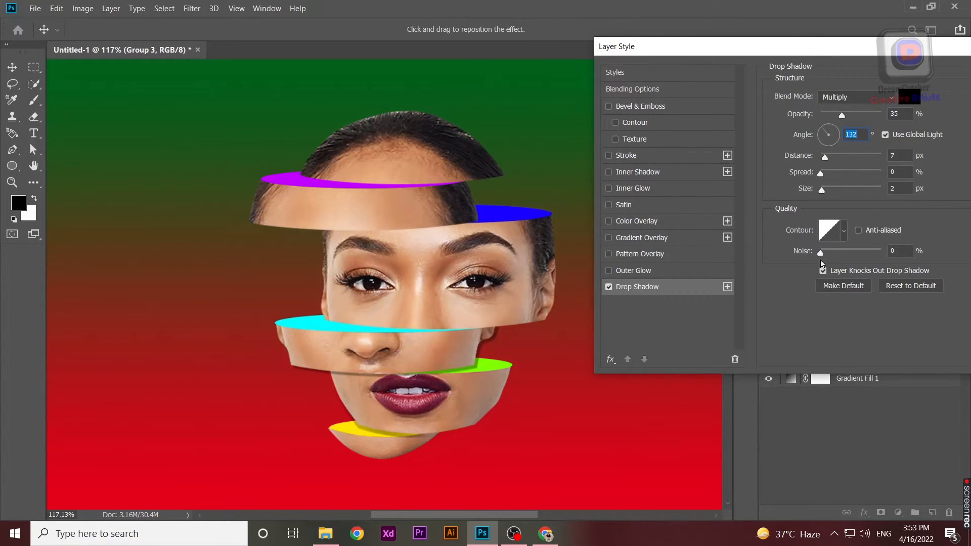
{"action": "left_click_drag", "start_coordinate": [708, 46], "coordinate": [613, 39]}
{"action": "key", "text": "Return"}
Convert Group 3's drop shadow into its own layer and erase the stray shadow beside the right edge of the nose slice
{"action": "right_click", "coordinate": [842, 297]}
{"action": "left_click", "coordinate": [885, 473]}
{"action": "key", "text": "Return"}
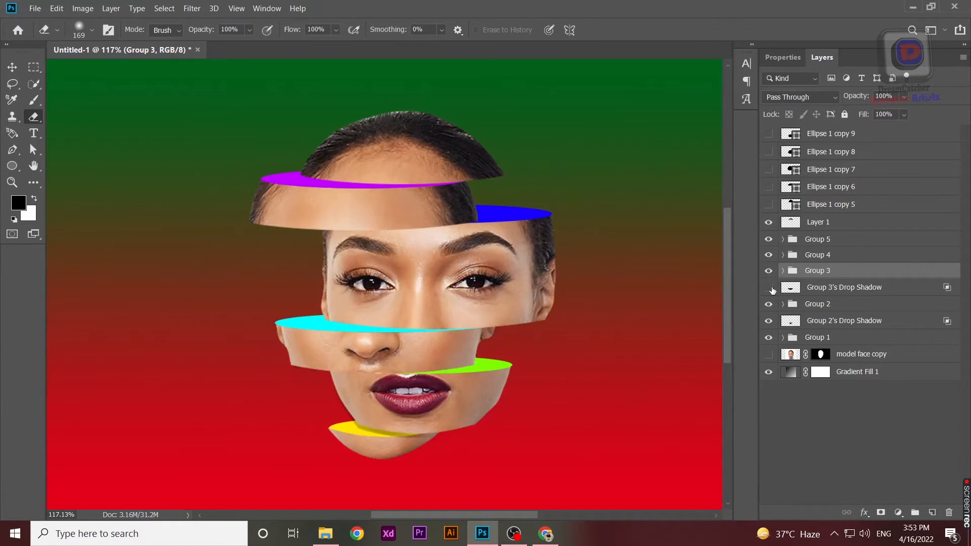
{"action": "left_click", "coordinate": [810, 288]}
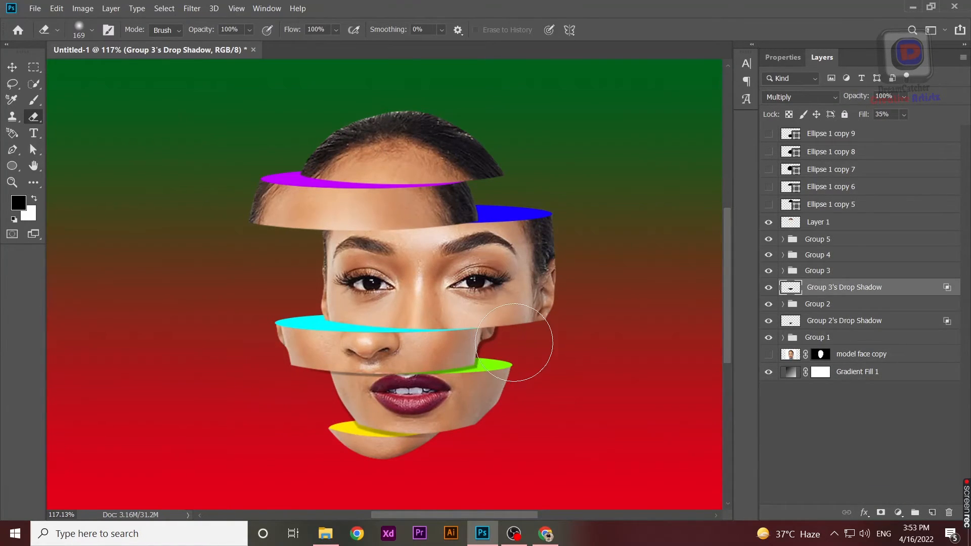
{"action": "mouse_move", "coordinate": [520, 336]}
{"action": "left_mouse_down"}
{"action": "mouse_move", "coordinate": [542, 364]}
{"action": "mouse_move", "coordinate": [525, 352]}
{"action": "mouse_move", "coordinate": [610, 359]}
{"action": "mouse_move", "coordinate": [529, 344]}
{"action": "left_mouse_up"}
{"action": "left_click", "coordinate": [784, 271]}
{"action": "left_click", "coordinate": [784, 271]}
Add a Multiply drop shadow to Group 4 with 35% opacity, a 48° angle, 7 px distance and 2 px size
{"action": "left_click", "coordinate": [810, 259]}
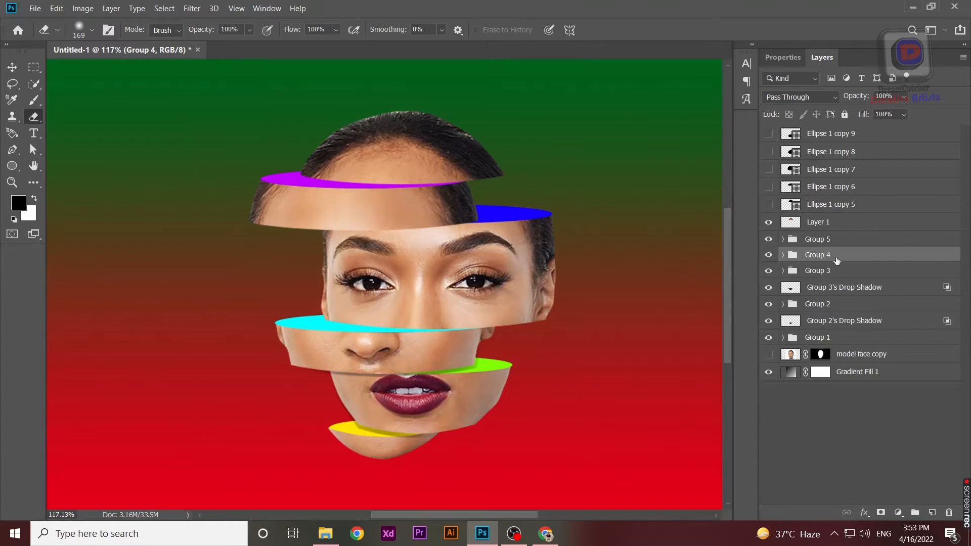
{"action": "double_click", "coordinate": [835, 258]}
{"action": "left_click", "coordinate": [505, 292]}
{"action": "left_click_drag", "start_coordinate": [732, 61], "coordinate": [853, 73]}
{"action": "left_click", "coordinate": [833, 154]}
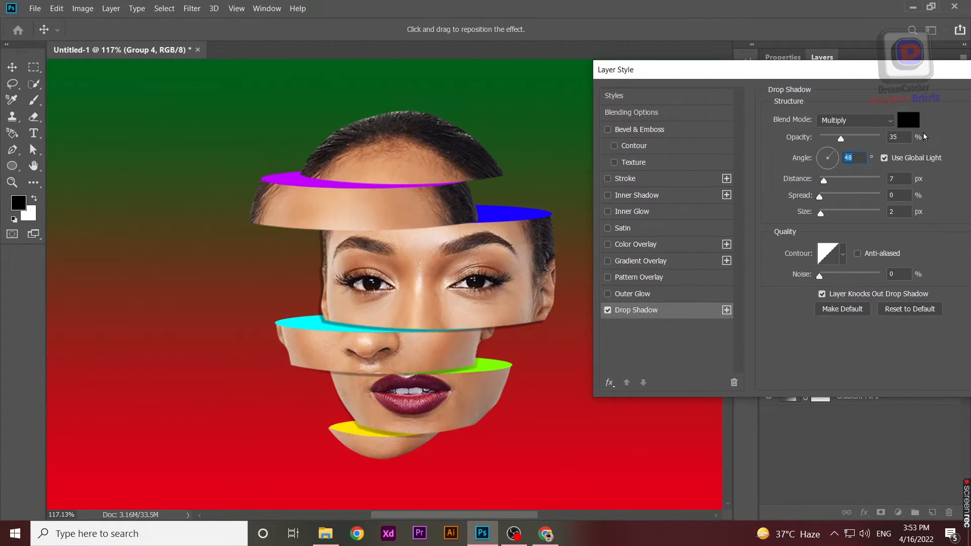
{"action": "key", "text": "Return"}
Convert Group 4's drop shadow into its own layer and erase the stray shadow along the left edge of the eye slice
{"action": "key", "text": "e"}
{"action": "right_click", "coordinate": [946, 254]}
{"action": "left_click", "coordinate": [920, 463]}
{"action": "left_click", "coordinate": [436, 207]}
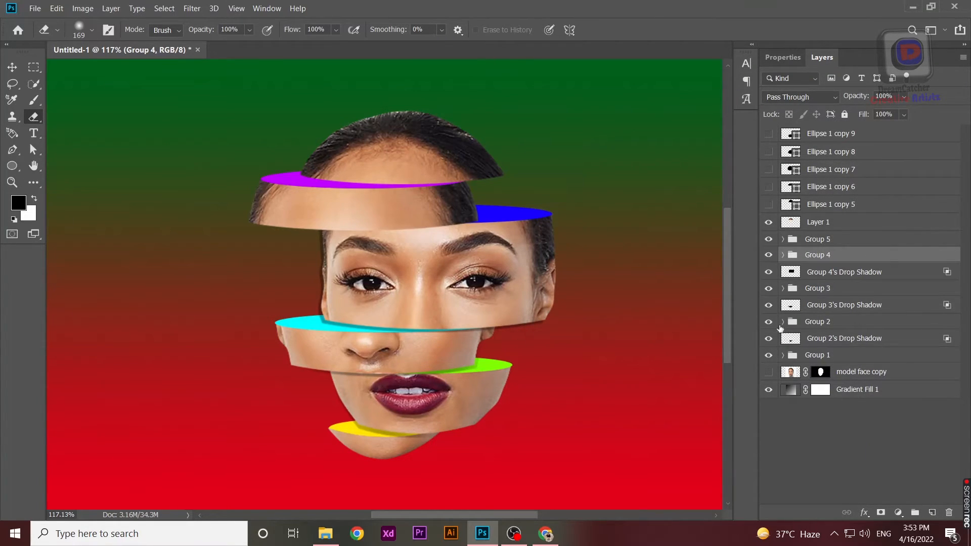
{"action": "left_click", "coordinate": [840, 274]}
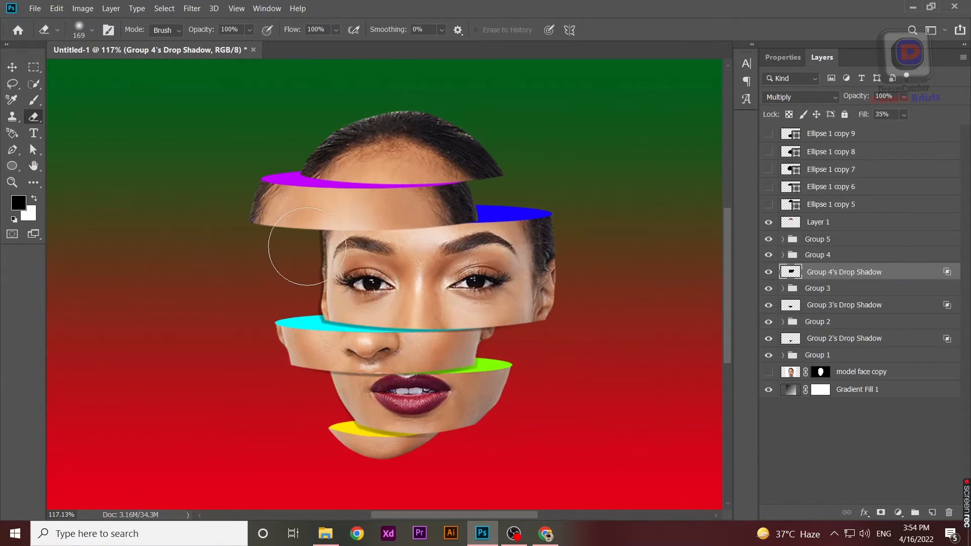
{"action": "mouse_move", "coordinate": [307, 246]}
{"action": "left_mouse_down"}
{"action": "mouse_move", "coordinate": [277, 286]}
{"action": "mouse_move", "coordinate": [264, 336]}
{"action": "mouse_move", "coordinate": [275, 340]}
{"action": "left_mouse_up"}
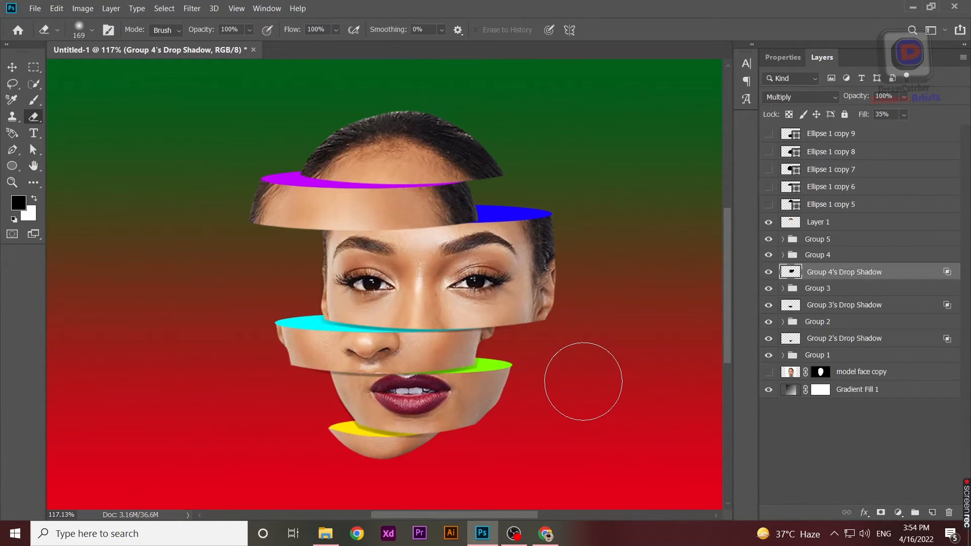
Add a Multiply drop shadow to Group 5 with 35% opacity, a 132° angle, 7 px distance and 2 px size
{"action": "left_click", "coordinate": [782, 239]}
{"action": "double_click", "coordinate": [889, 242]}
{"action": "left_click", "coordinate": [489, 312]}
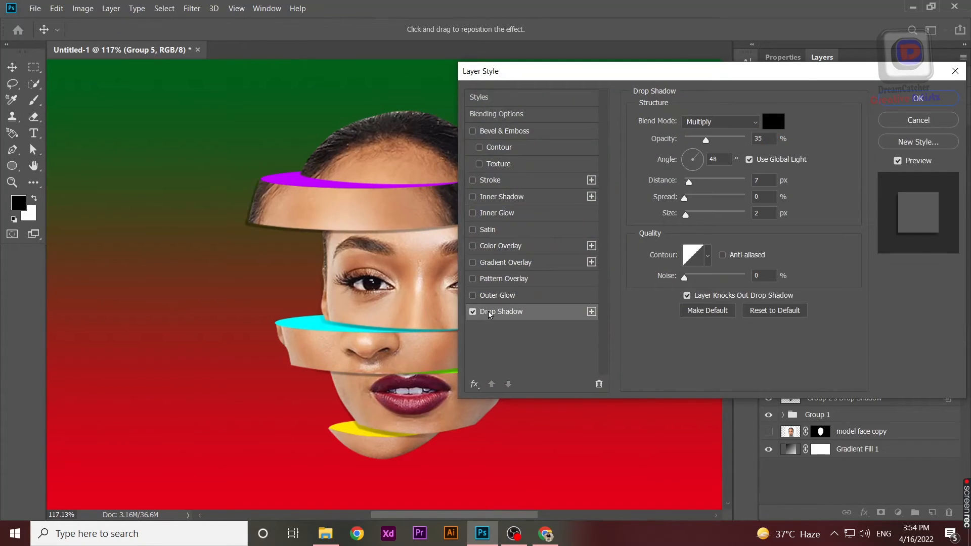
{"action": "left_click_drag", "start_coordinate": [663, 71], "coordinate": [807, 44]}
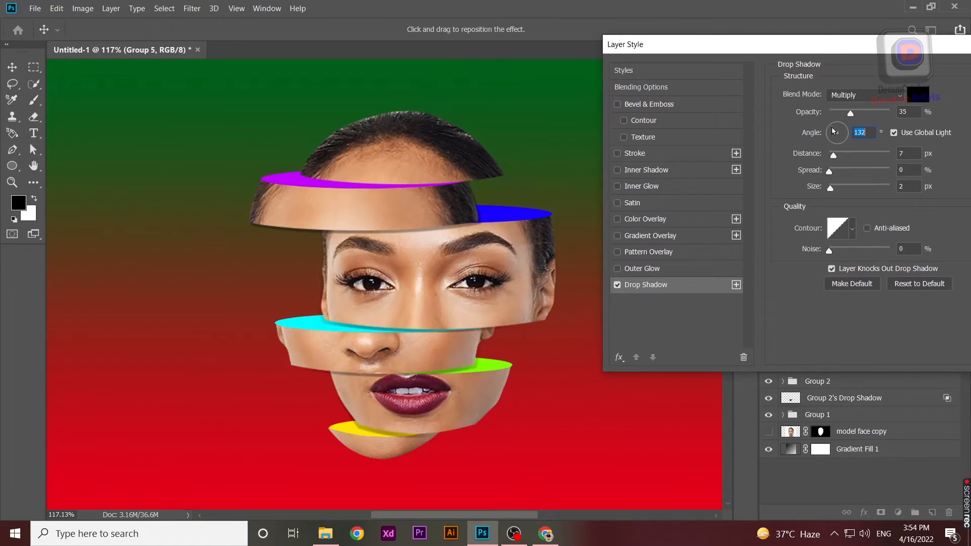
{"action": "left_click_drag", "start_coordinate": [891, 50], "coordinate": [823, 48]}
{"action": "left_click", "coordinate": [945, 73]}
Convert Group 5's drop shadow into its own layer and erase the stray shadow beside the left edge of the forehead slice
{"action": "right_click", "coordinate": [951, 240]}
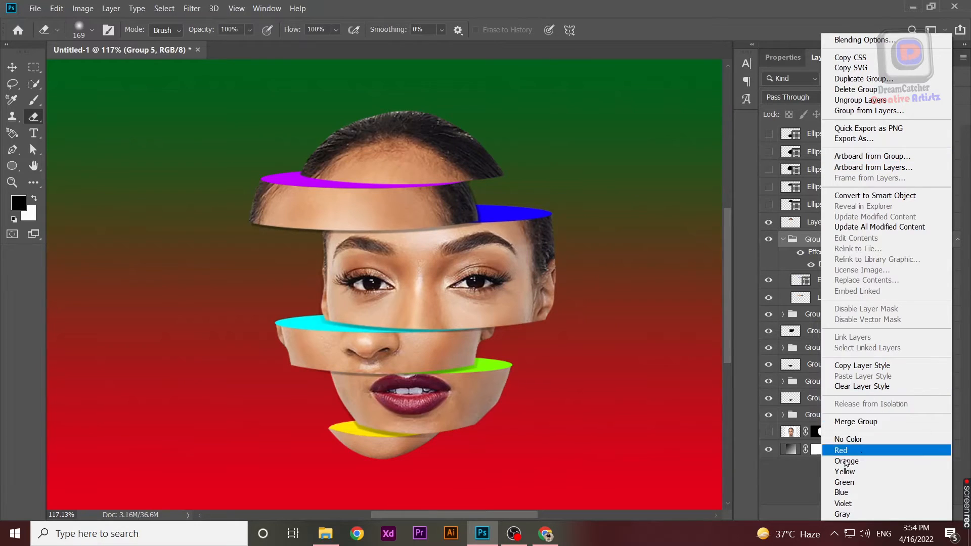
{"action": "key", "text": "Escape"}
{"action": "right_click", "coordinate": [947, 241]}
{"action": "left_click", "coordinate": [904, 448]}
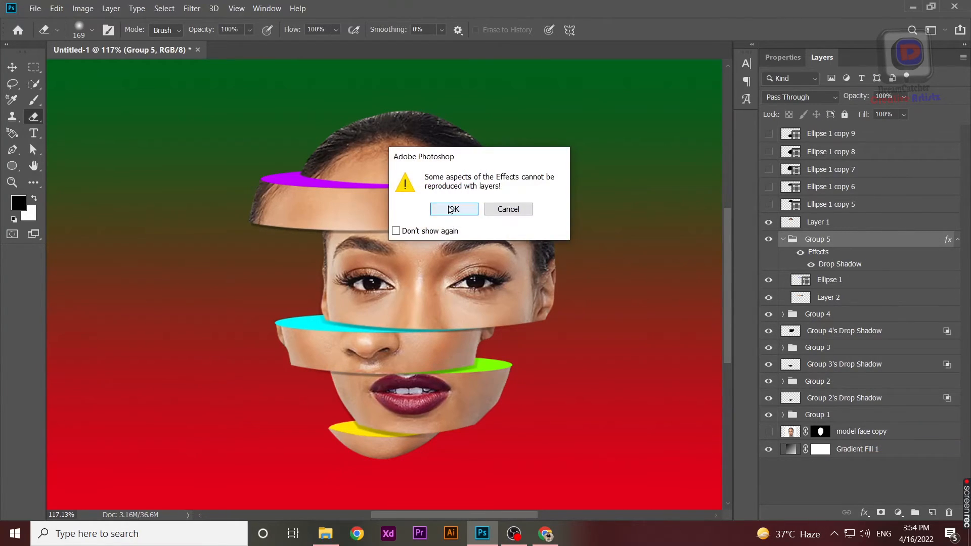
{"action": "left_click", "coordinate": [451, 209]}
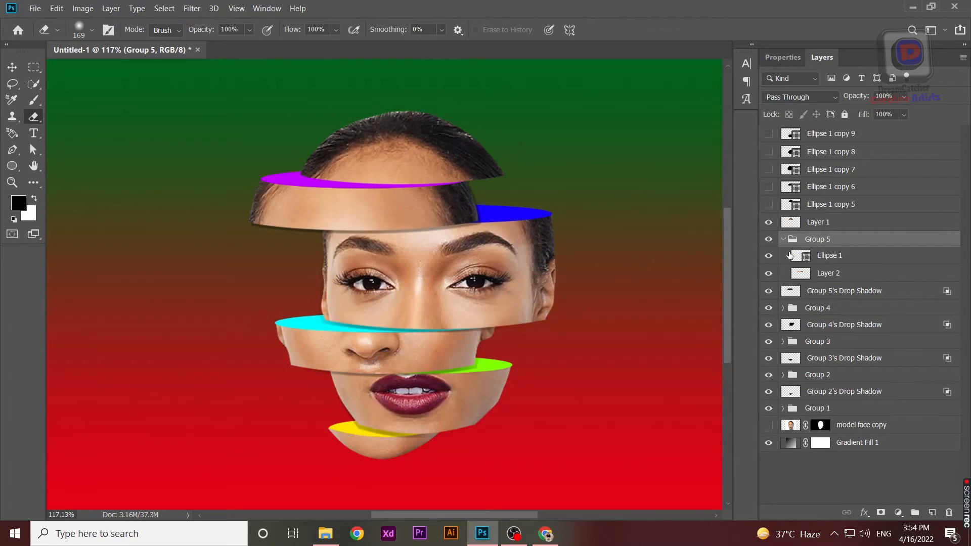
{"action": "left_click", "coordinate": [849, 292]}
{"action": "left_click_drag", "start_coordinate": [280, 218], "coordinate": [243, 210]}
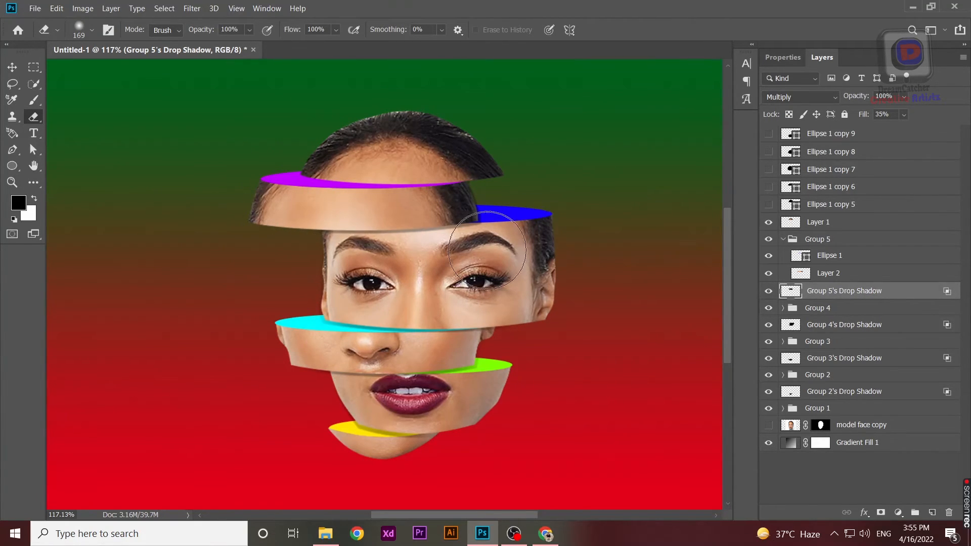
Save the document to the Desktop as a layered Photoshop file named "face sliced 4"
{"action": "scroll", "coordinate": [487, 250], "scroll_direction": "down", "scroll_amount": 4}
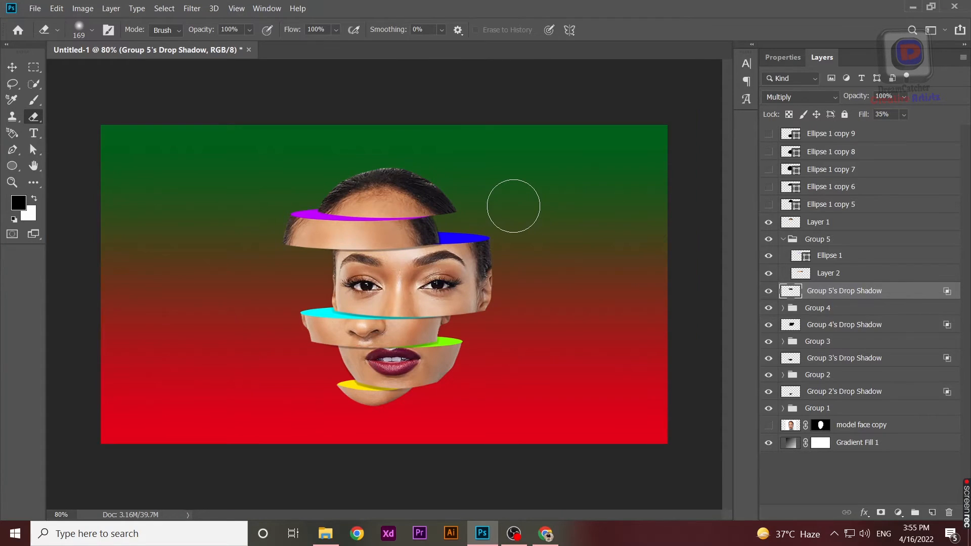
{"action": "scroll", "coordinate": [513, 206], "scroll_direction": "up", "scroll_amount": 1}
{"action": "left_click", "coordinate": [35, 8]}
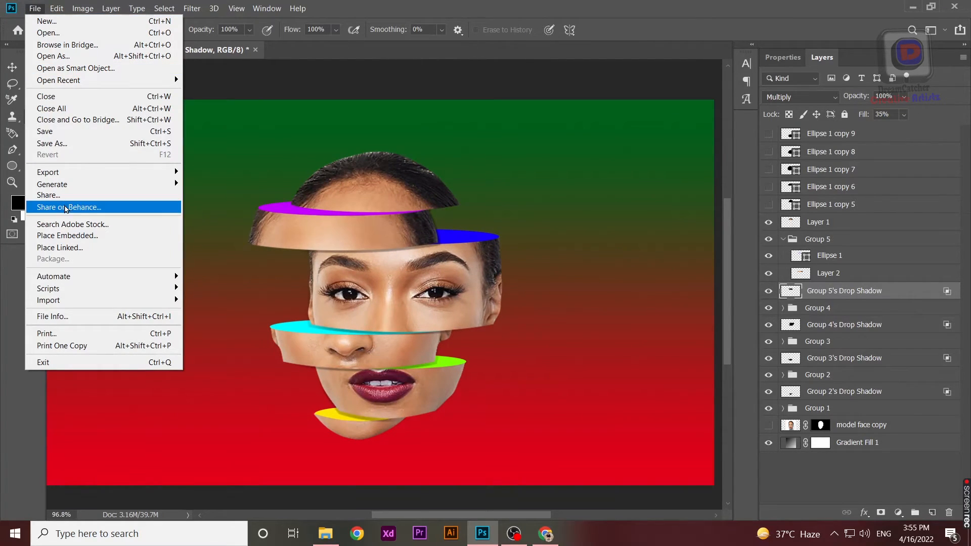
{"action": "left_click", "coordinate": [52, 143]}
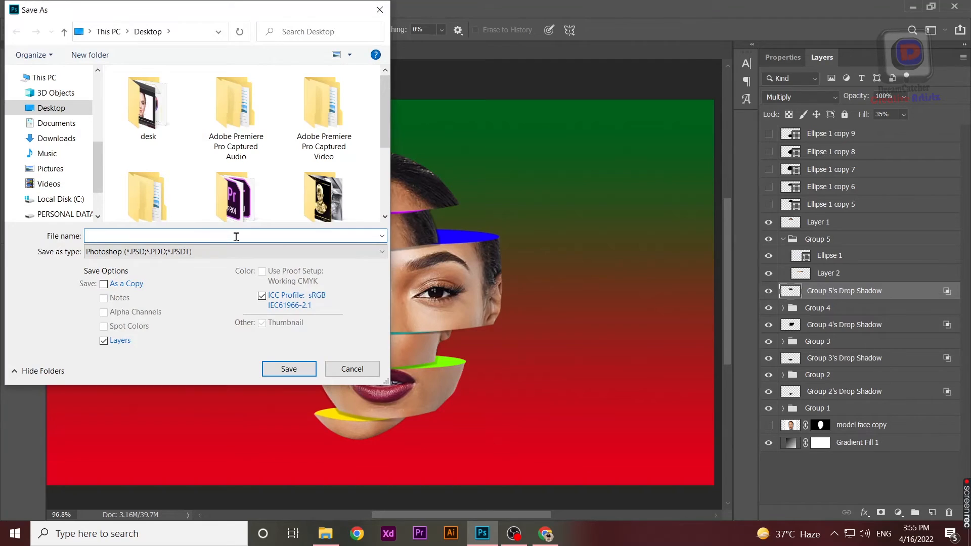
{"action": "type", "text": "face sliced"}
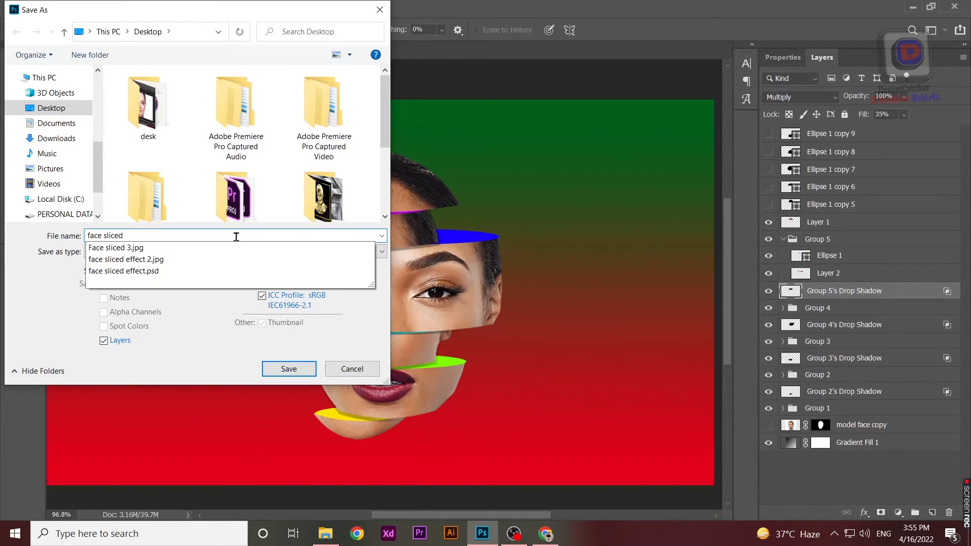
{"action": "type", "text": " 4"}
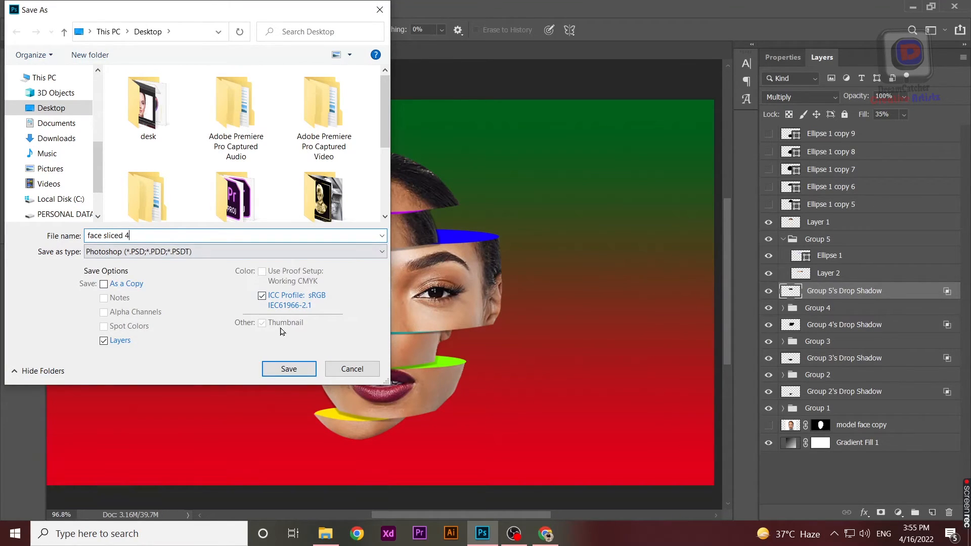
{"action": "left_click", "coordinate": [289, 369]}
{"action": "left_click", "coordinate": [696, 156]}
Save a JPEG version of the artwork to the Desktop under the name "face sliced 4"
{"action": "left_click", "coordinate": [35, 8]}
{"action": "left_click", "coordinate": [51, 147]}
{"action": "left_click", "coordinate": [235, 252]}
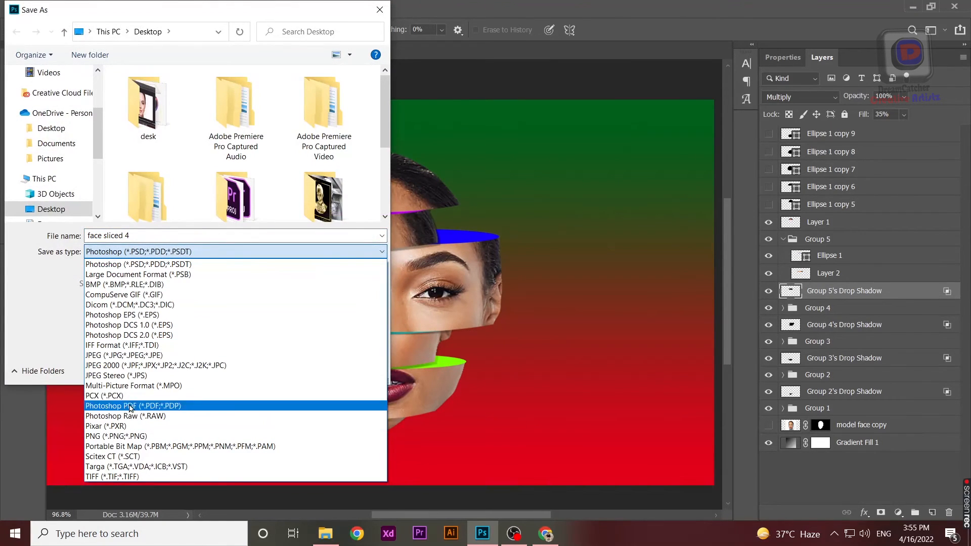
{"action": "left_click", "coordinate": [124, 355]}
{"action": "left_click", "coordinate": [283, 366]}
{"action": "left_click", "coordinate": [576, 136]}
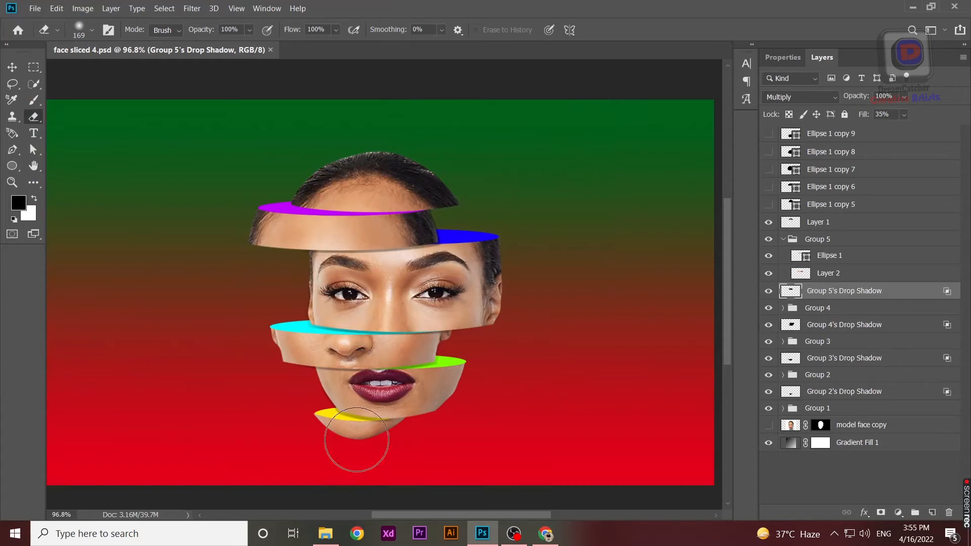
Switch to File Explorer, open the "face sliced 4" JPEG from the Desktop and examine the sliced face up close
{"action": "left_click", "coordinate": [325, 534]}
{"action": "scroll", "coordinate": [395, 466], "scroll_direction": "down", "scroll_amount": 5}
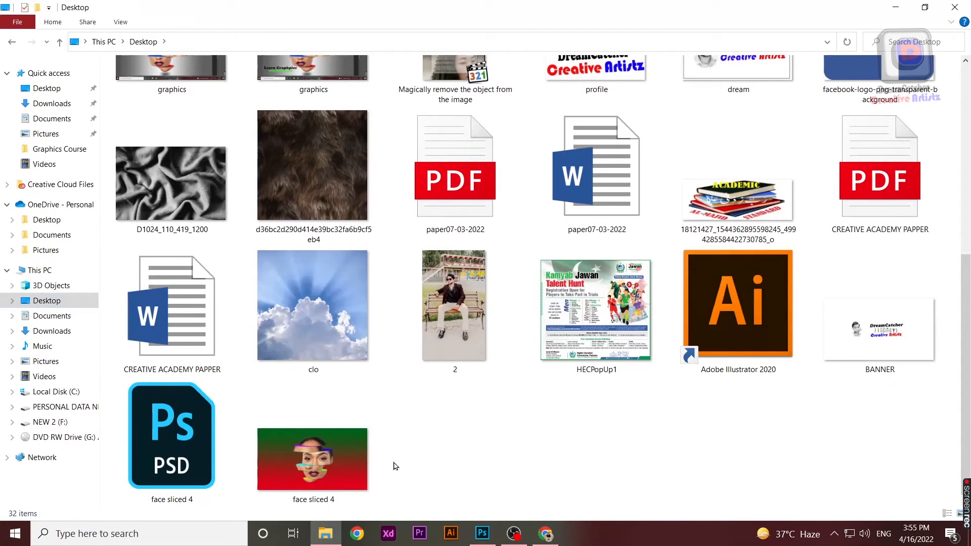
{"action": "left_click", "coordinate": [307, 457]}
{"action": "double_click", "coordinate": [307, 458]}
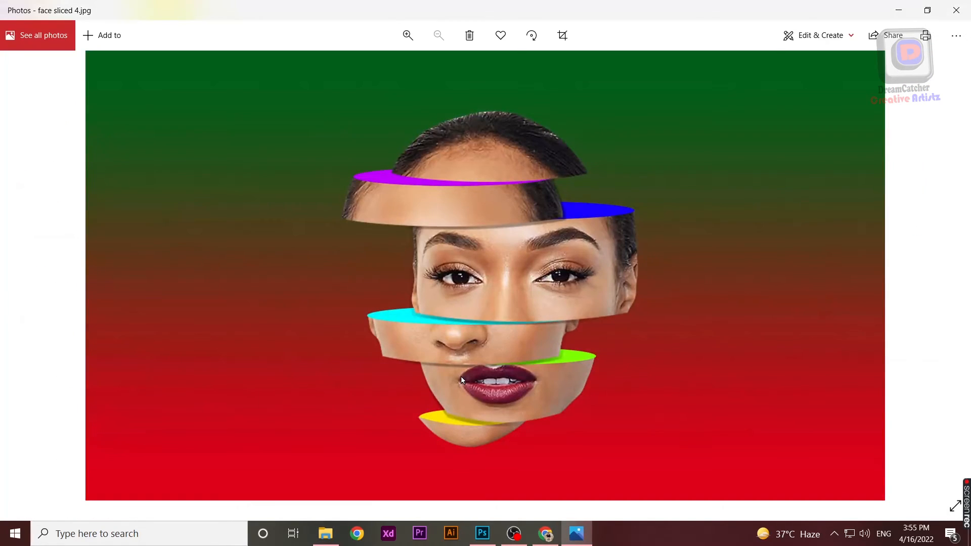
{"action": "scroll", "coordinate": [518, 285], "scroll_direction": "up", "scroll_amount": 3}
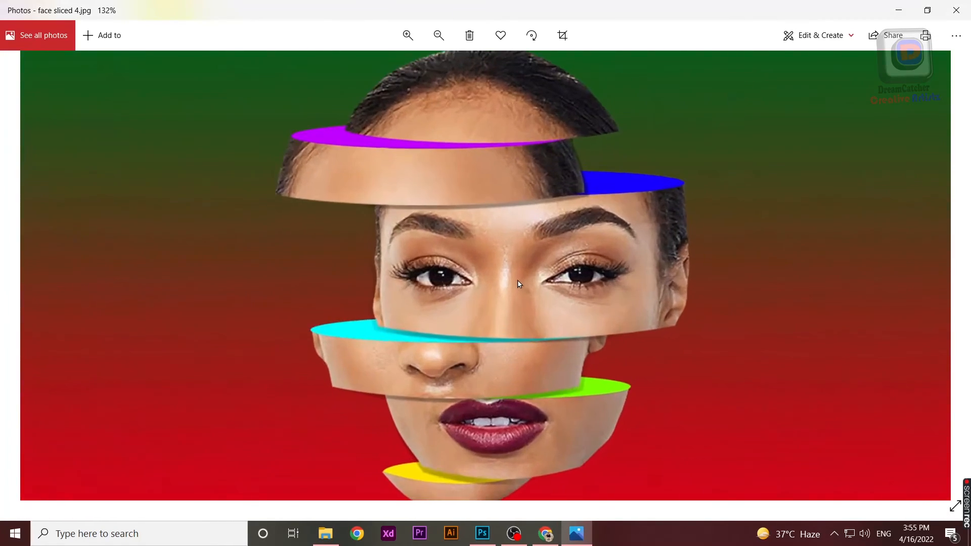
{"action": "scroll", "coordinate": [519, 285], "scroll_direction": "down", "scroll_amount": 3}
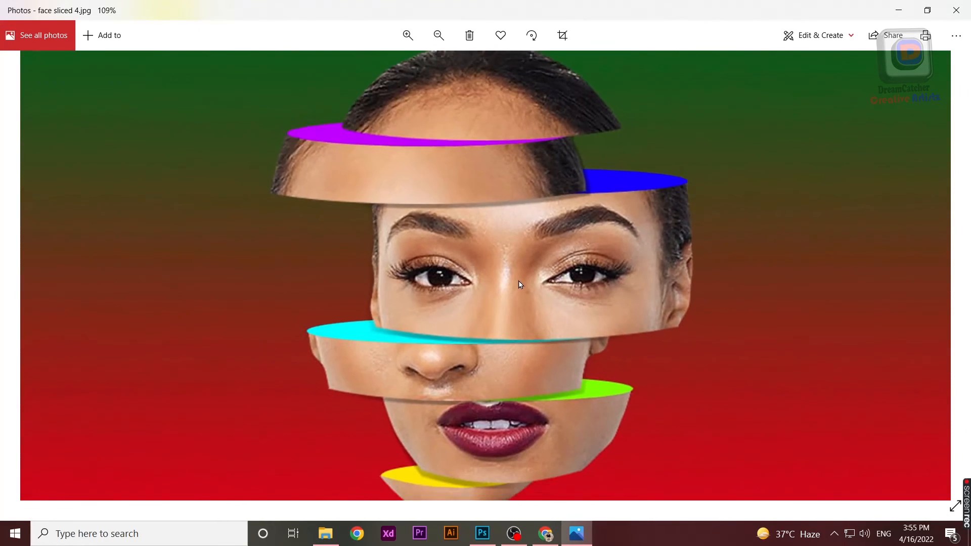